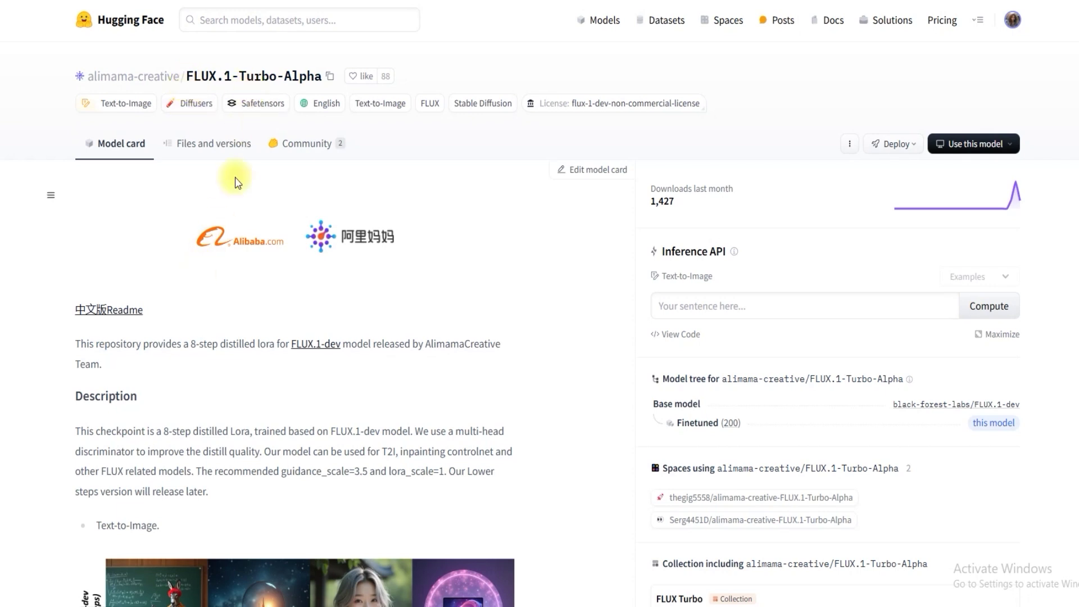
- Read the FLUX.1-Turbo-Alpha model card's introduction and description, including its base model and recommended guidance and LoRA scales
left_click_drag(324, 75, 185, 71)
left_click(32, 257)
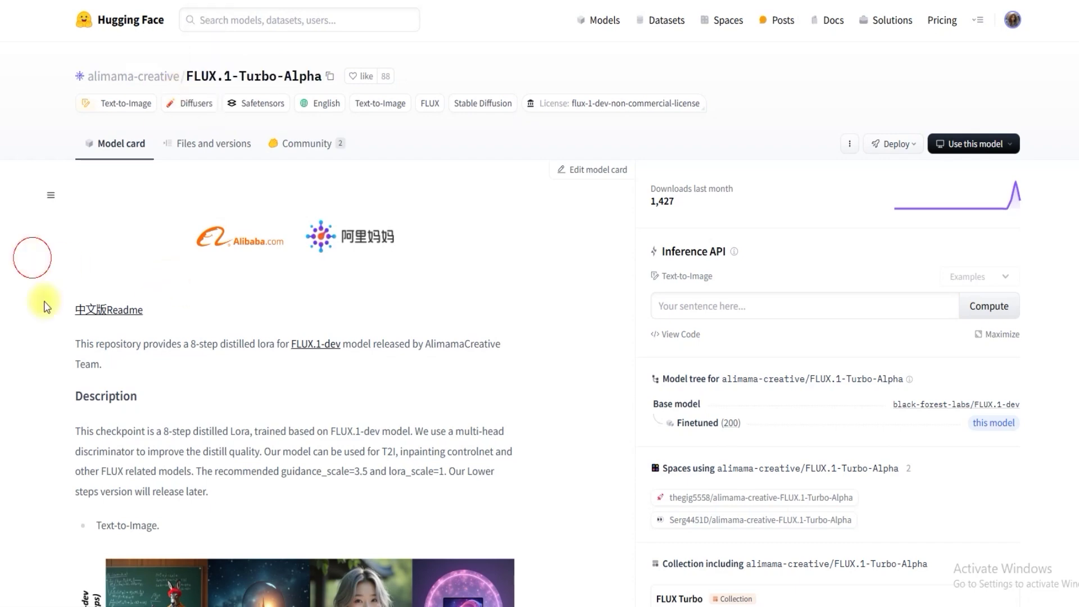
scroll(49, 317, "down", 2)
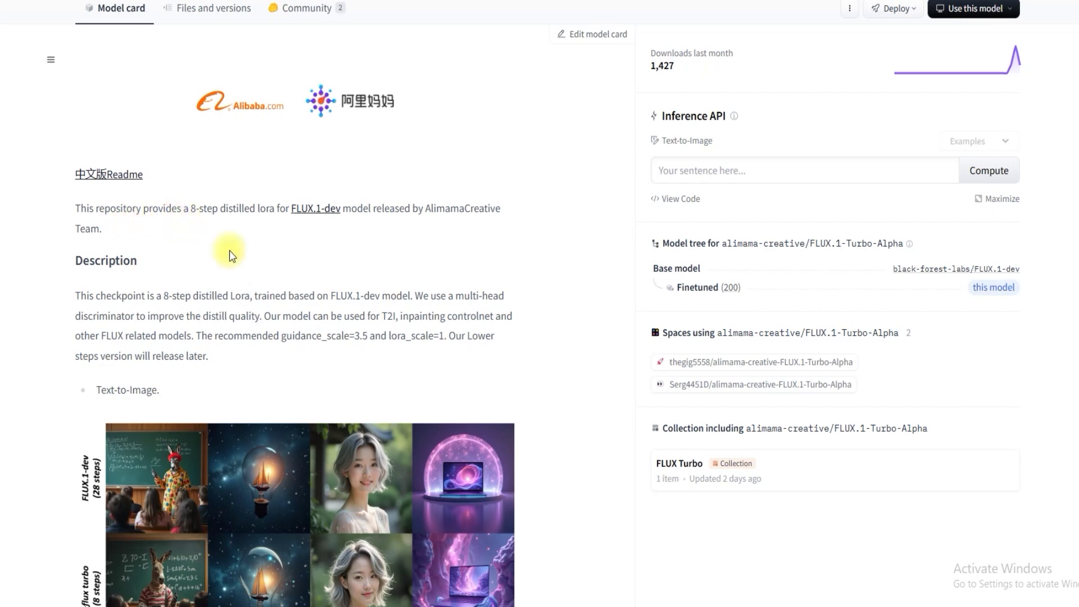
left_click_drag(289, 209, 363, 208)
scroll(353, 245, "down", 1)
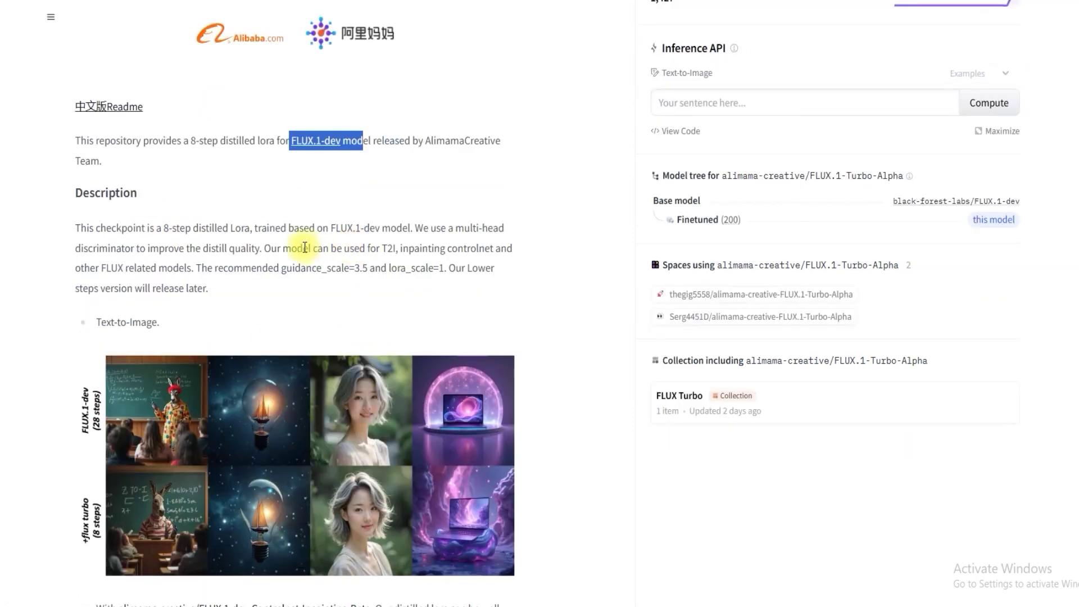
left_click(248, 248)
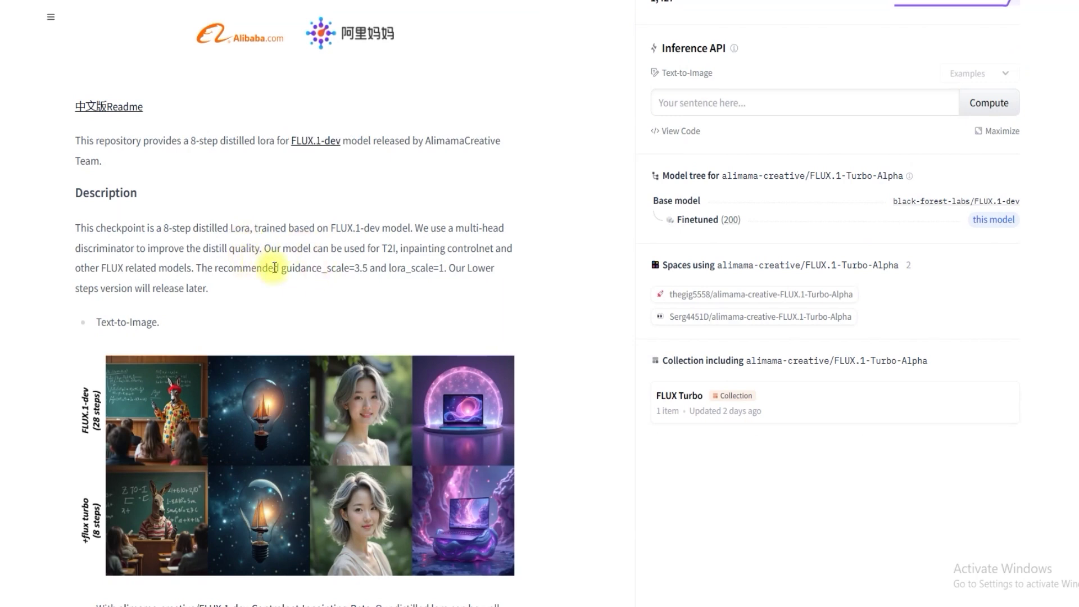
scroll(269, 269, "down", 1)
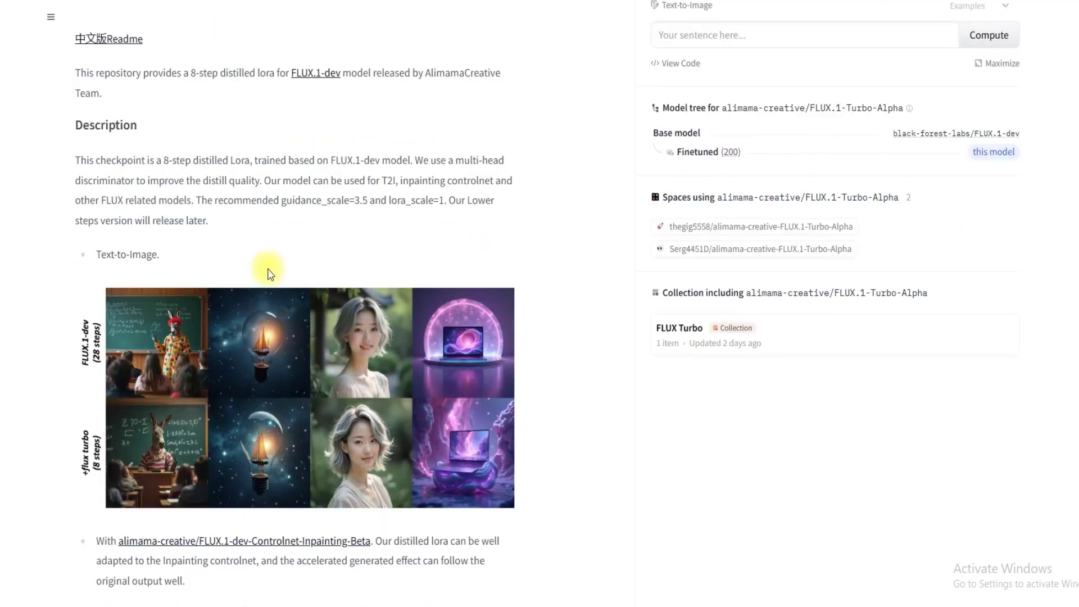
scroll(251, 267, "down", 1)
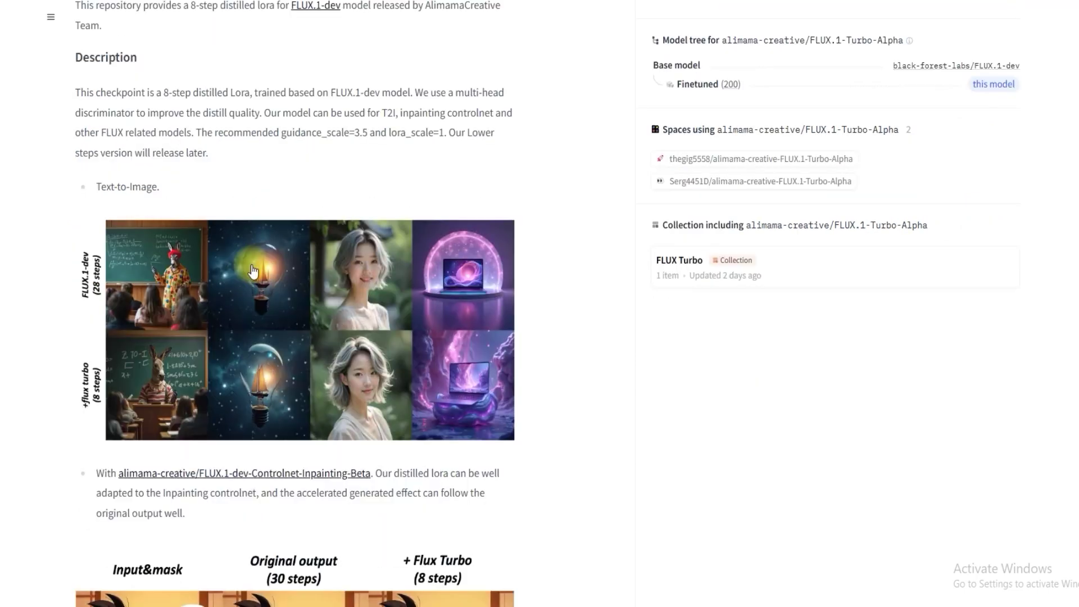
- Examine the full-size text-to-image comparison of FLUX.1-dev and flux turbo on its own page, and return to the model card
scroll(238, 268, "down", 2)
scroll(238, 269, "down", 5)
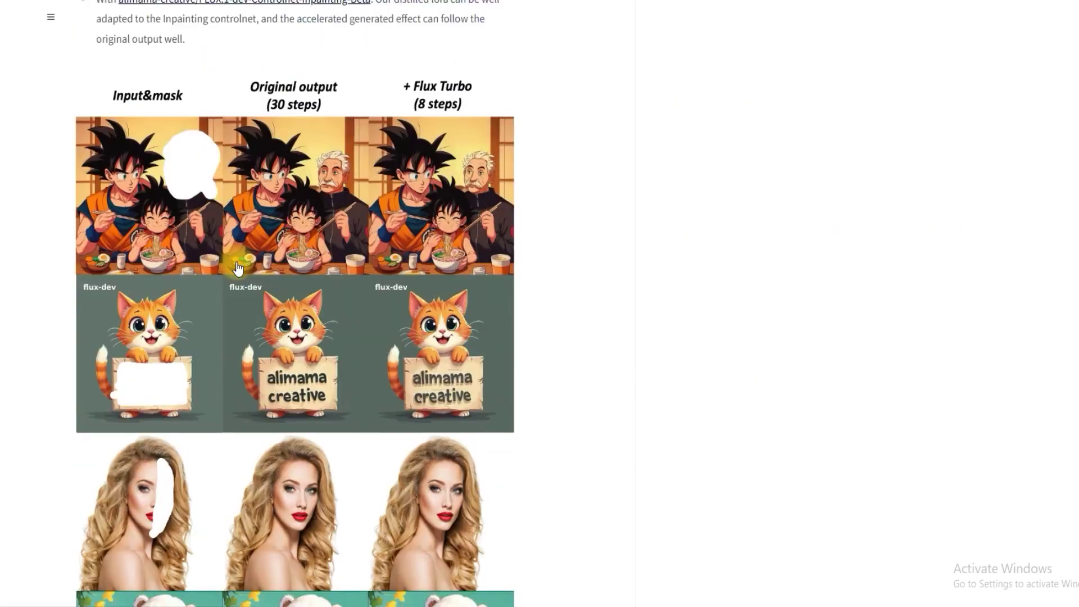
scroll(239, 268, "up", 1)
right_click(293, 297)
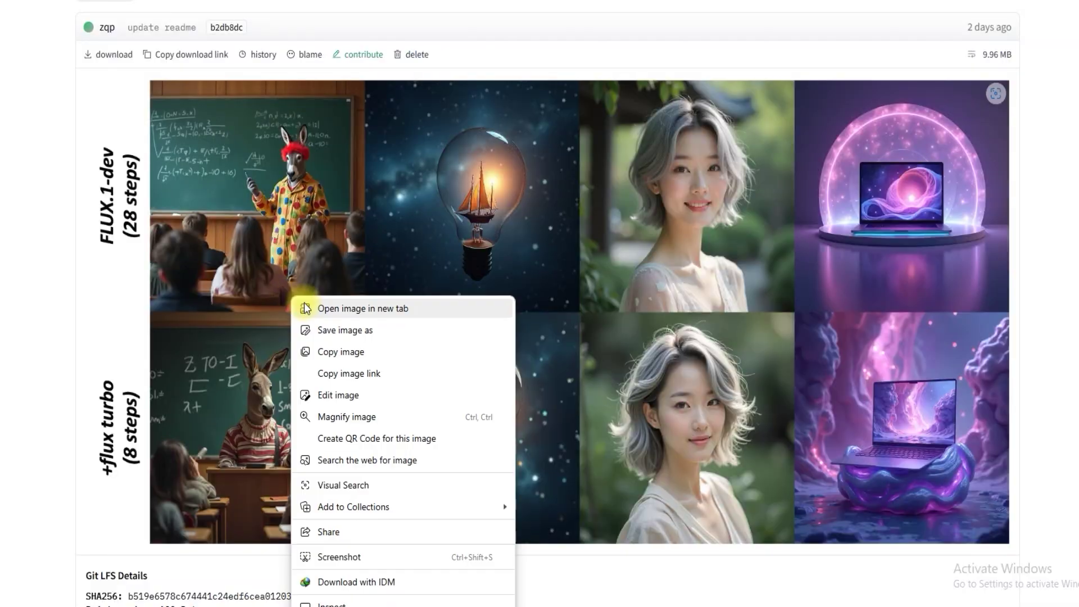
left_click(306, 308)
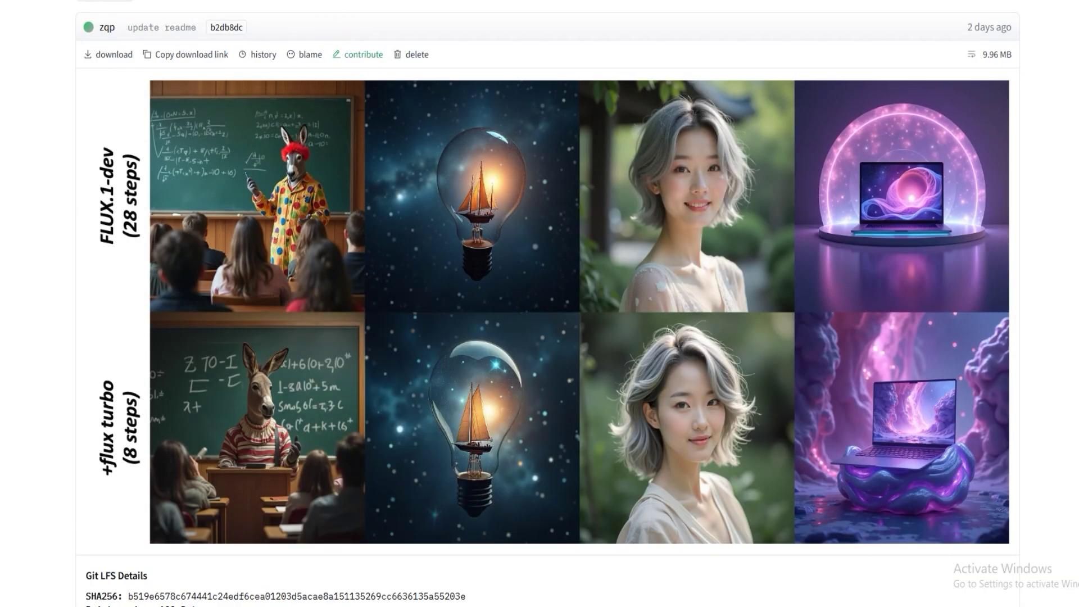
left_click(337, 2)
left_click(281, 276)
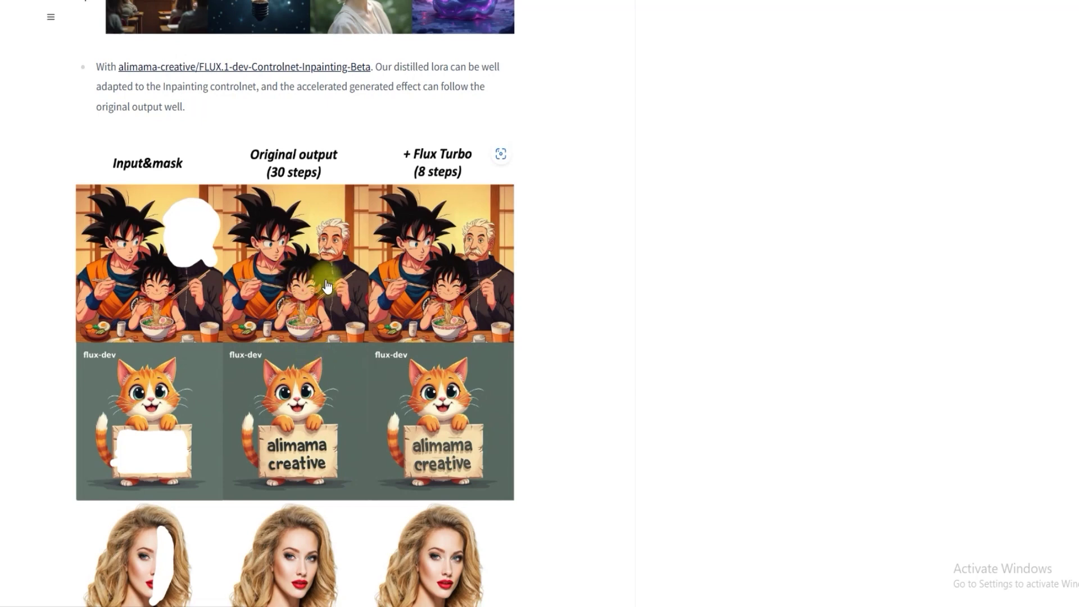
- Examine the inpainting comparison images on the model card and the diffusers code under How to use
scroll(328, 286, "down", 5)
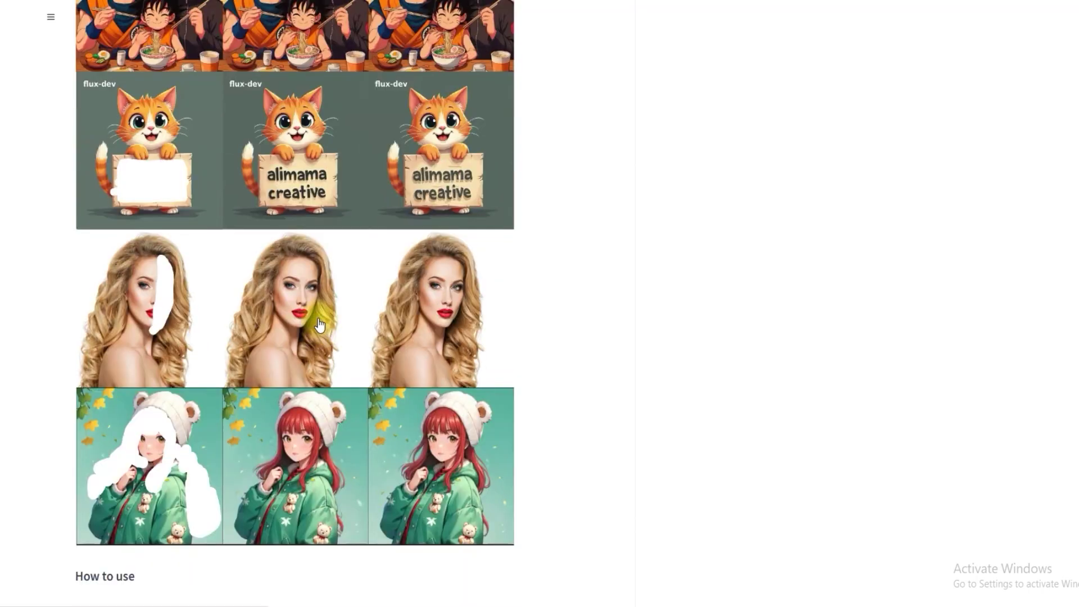
scroll(326, 326, "up", 10)
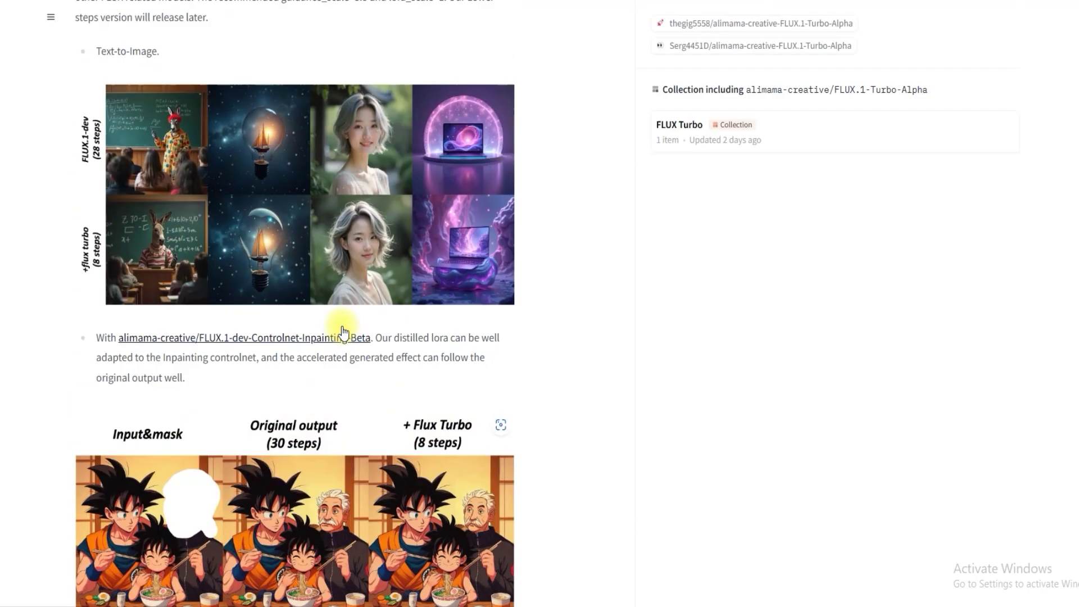
scroll(344, 331, "down", 15)
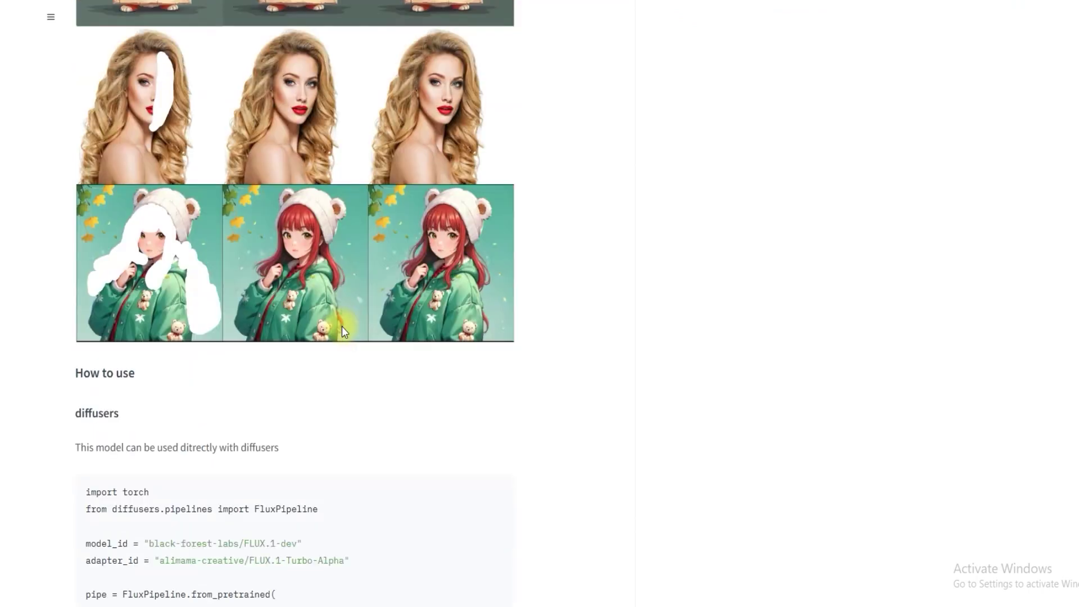
scroll(344, 331, "down", 5)
scroll(344, 332, "up", 11)
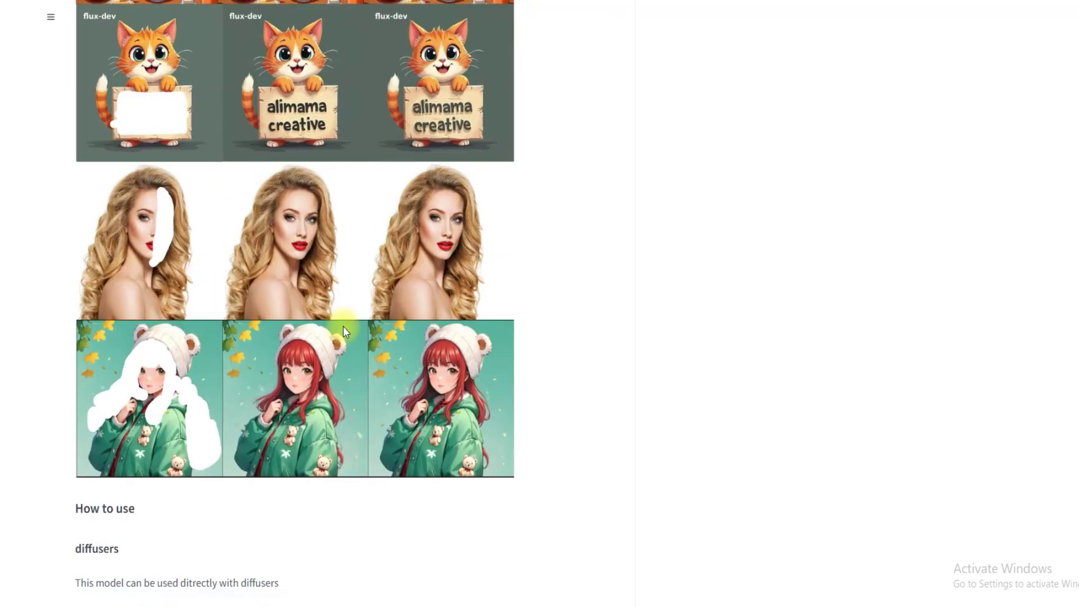
scroll(345, 332, "down", 15)
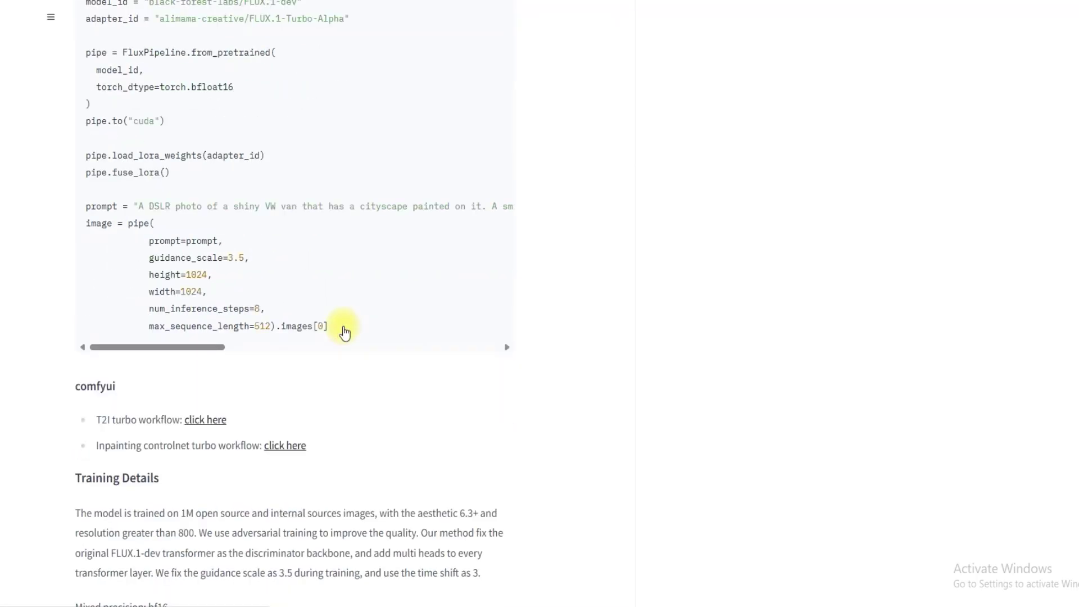
- Check the inference step count in the diffusers example and the image size under Training Details
scroll(345, 332, "up", 1)
left_click_drag(140, 306, 316, 307)
left_click(312, 335)
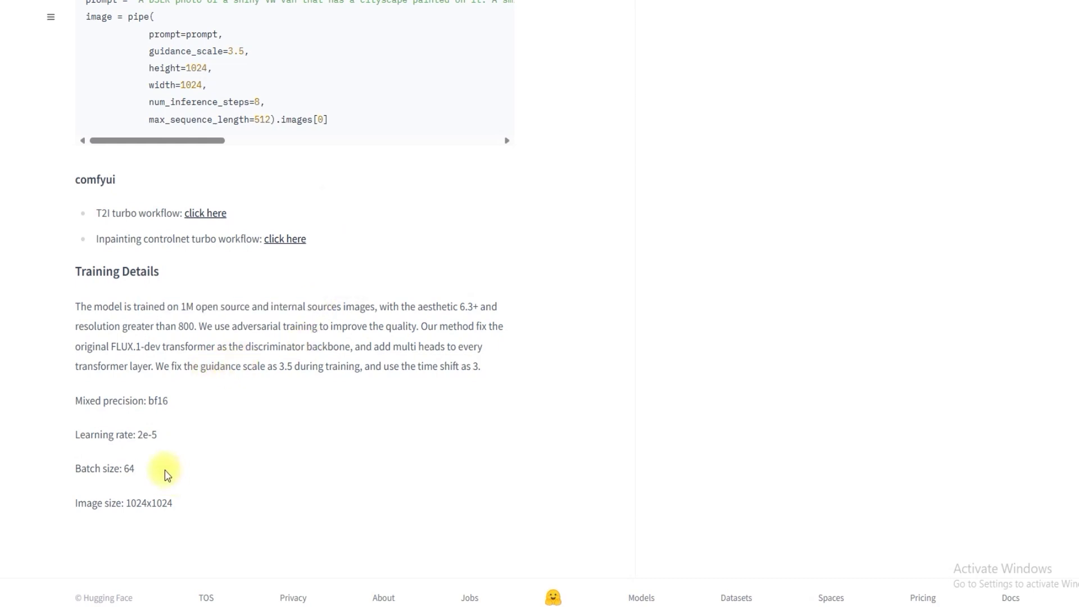
left_click_drag(170, 510, 172, 509)
left_click(192, 486)
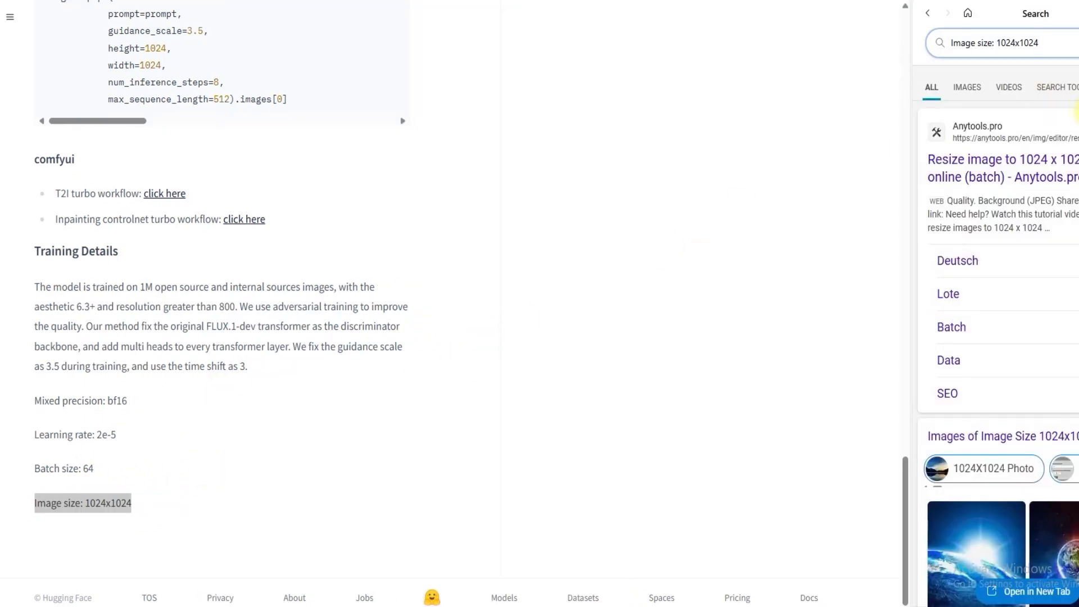
left_click(1078, 14)
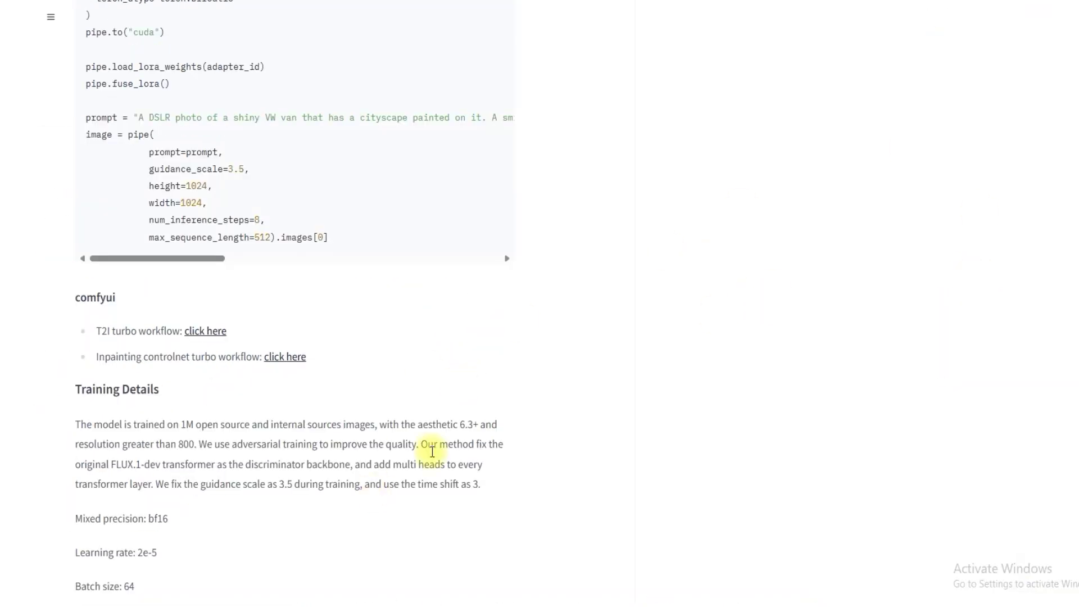
scroll(194, 468, "down", 3)
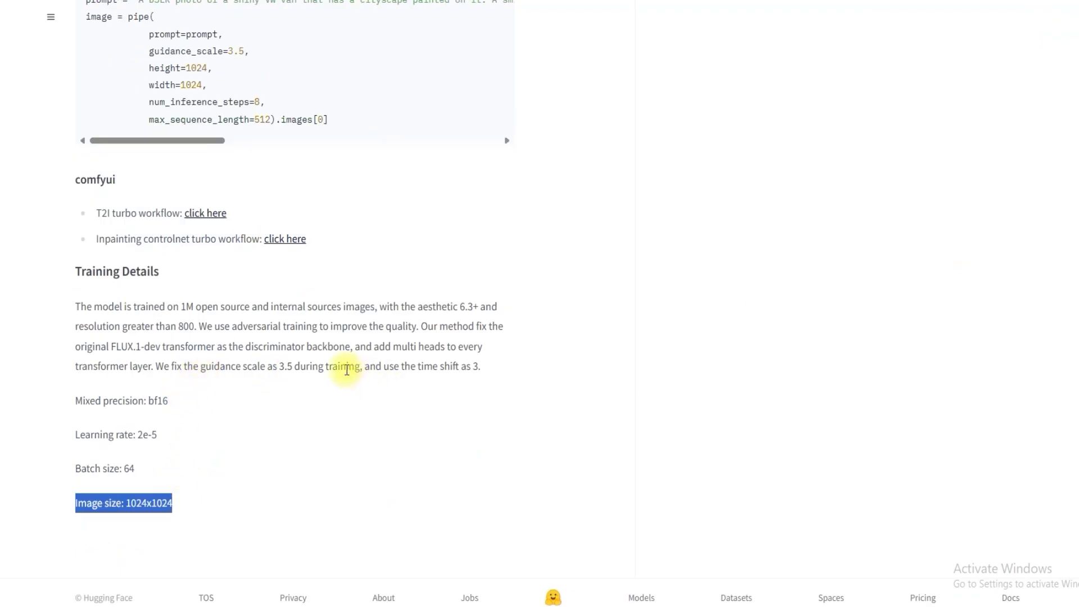
scroll(241, 380, "up", 15)
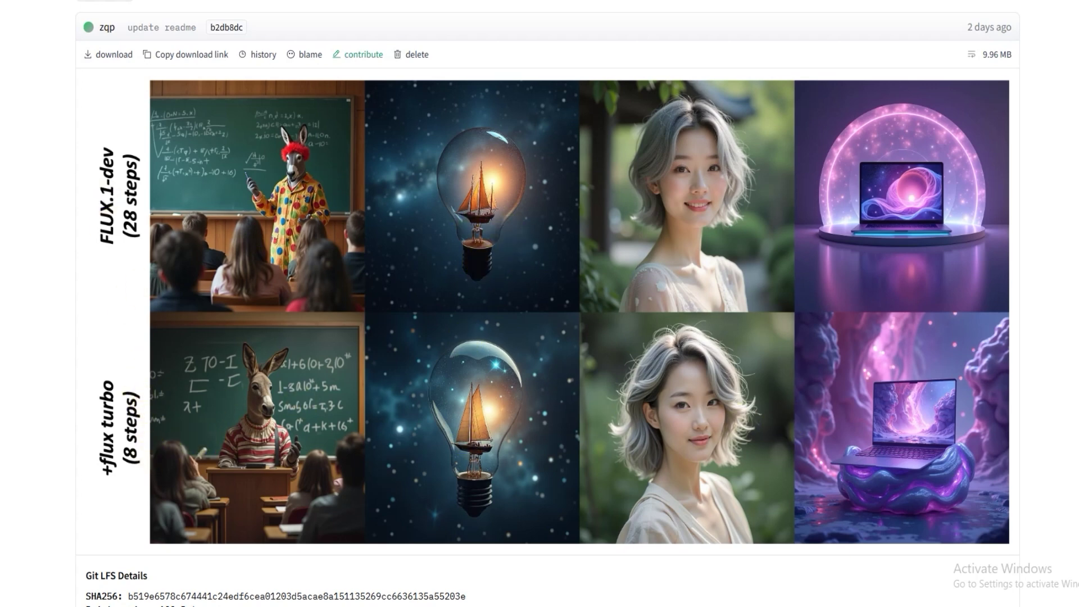
- Return from the comparison image to the model card and review it down to the ComfyUI workflow links
key("alt+Left")
scroll(178, 215, "down", 3)
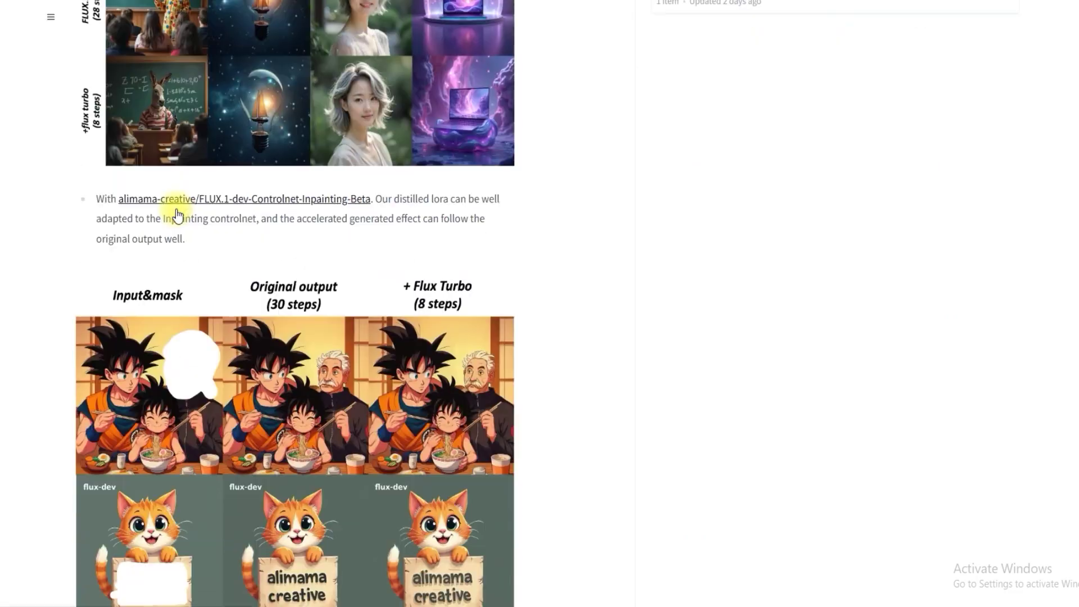
scroll(179, 219, "down", 15)
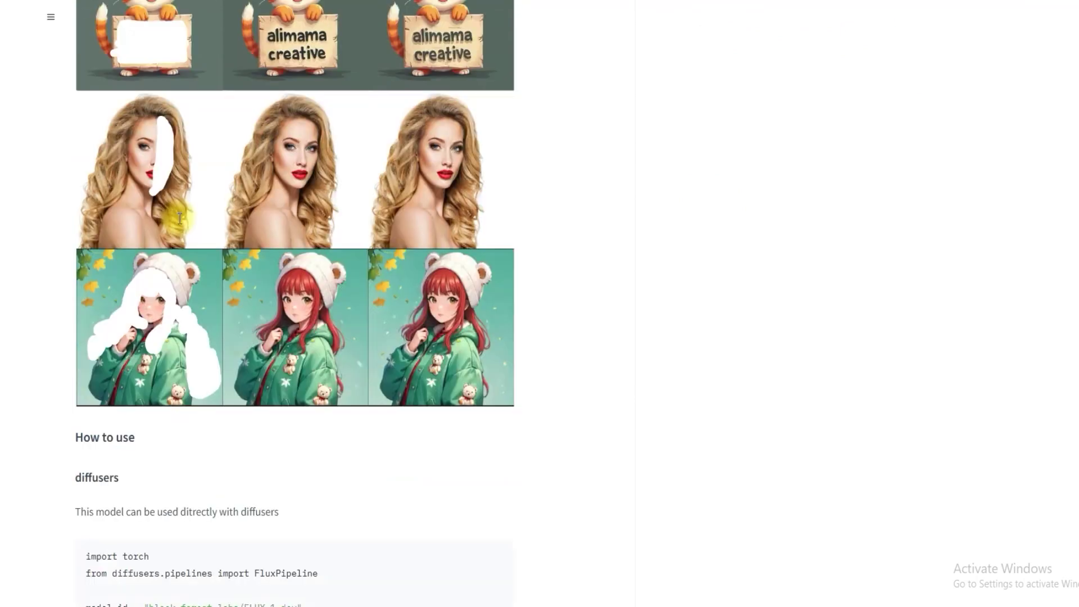
scroll(178, 218, "down", 7)
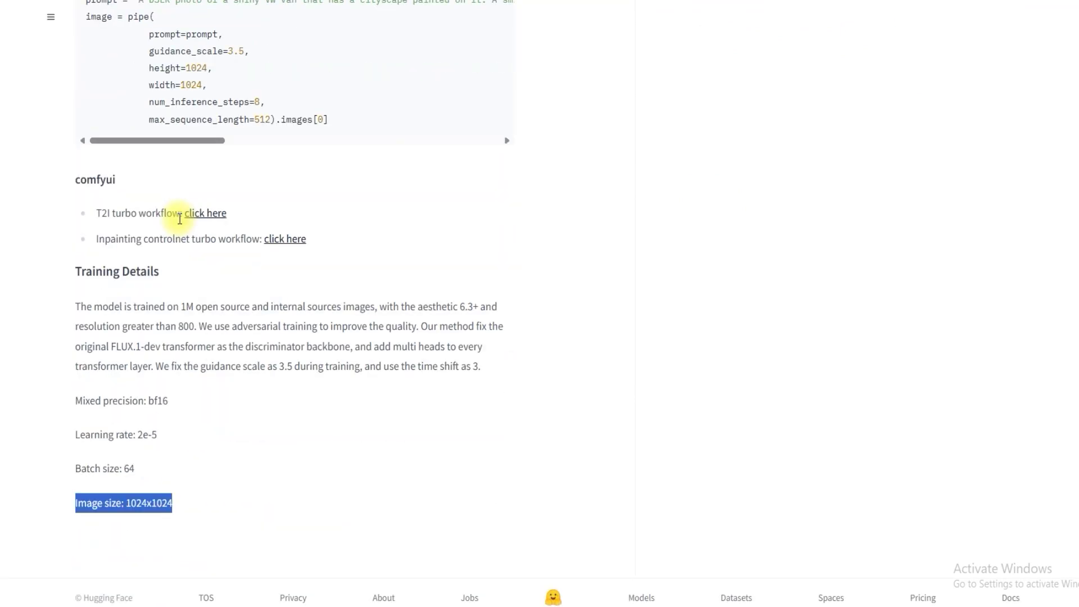
left_click(332, 362)
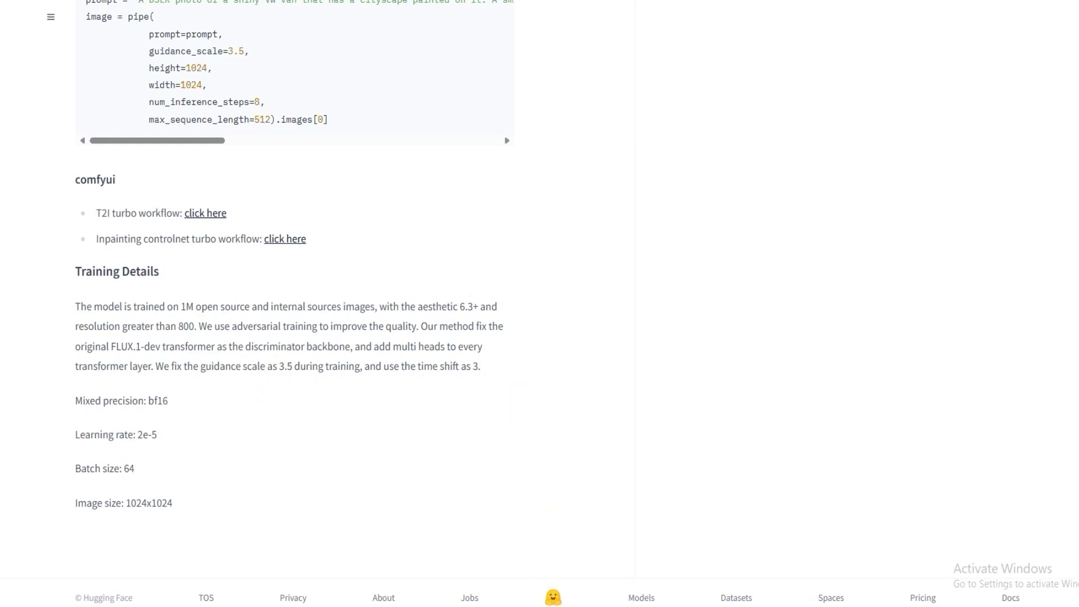
key("super+e")
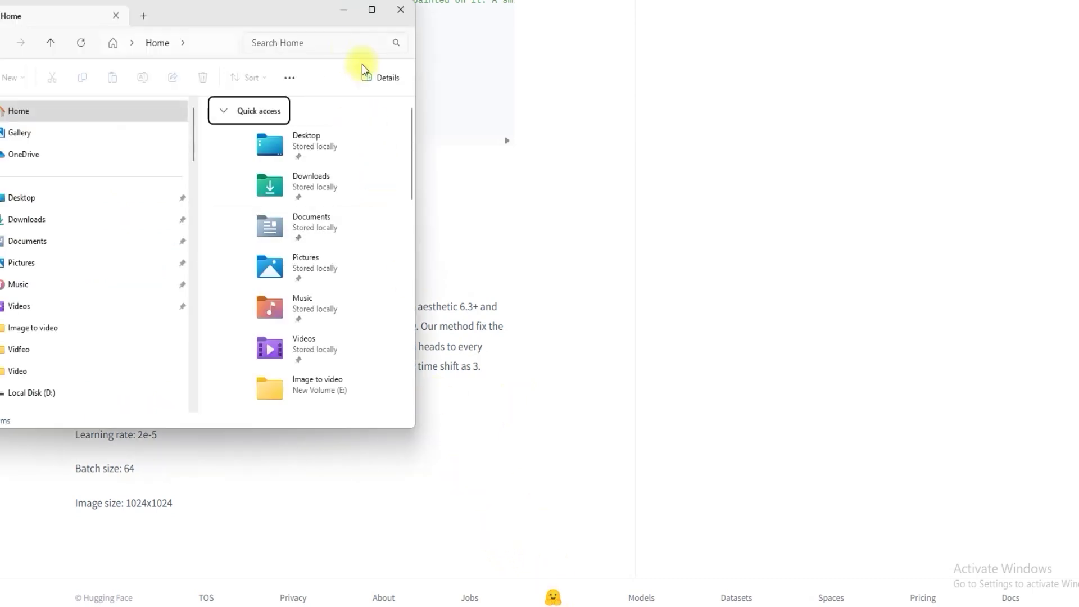
left_click(400, 9)
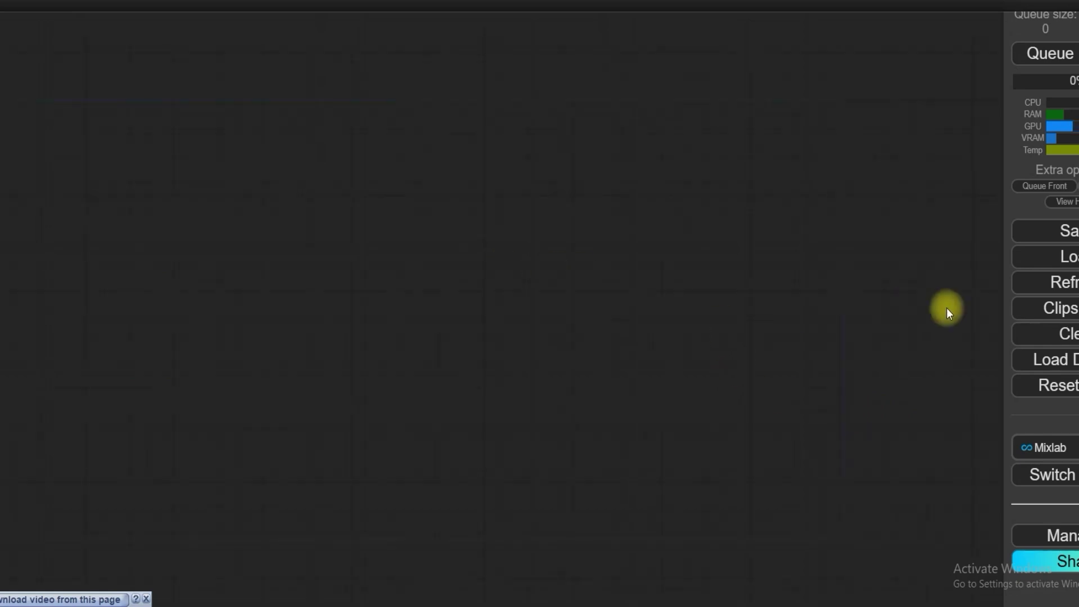
- Load the workflow file "workflow (2).json" into ComfyUI
left_click(1045, 259)
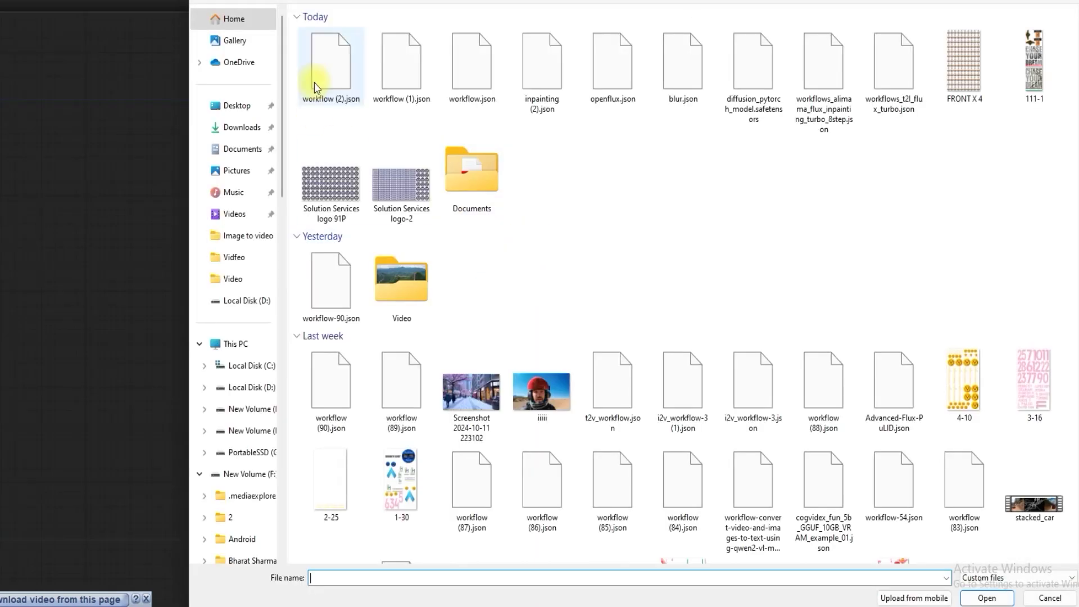
double_click(315, 82)
left_click_drag(352, 296, 160, 182)
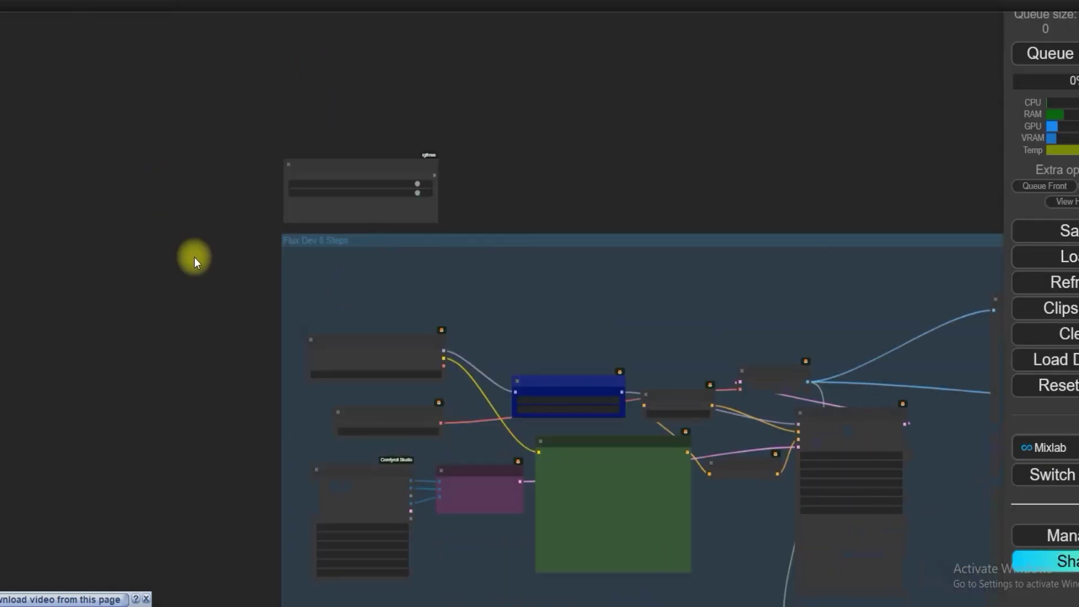
- Examine the workflow's overall layout, the Fast Groups Bypasser switches, and the Flux Dev 8-step and 28-step groups
scroll(238, 328, "up", 3)
scroll(242, 353, "down", 7)
left_click_drag(260, 366, 101, 237)
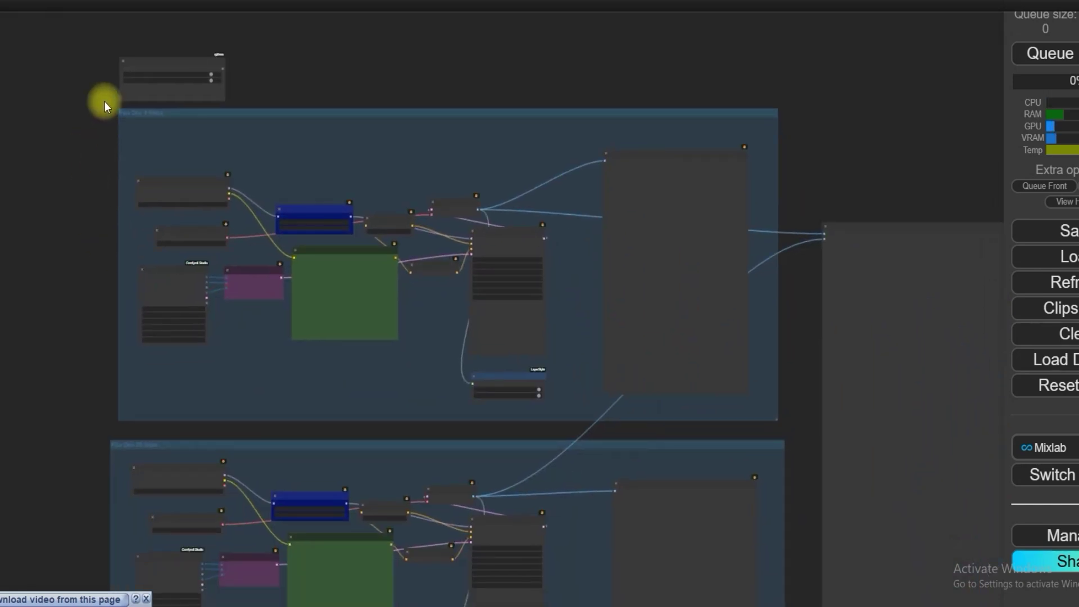
scroll(105, 101, "up", 5)
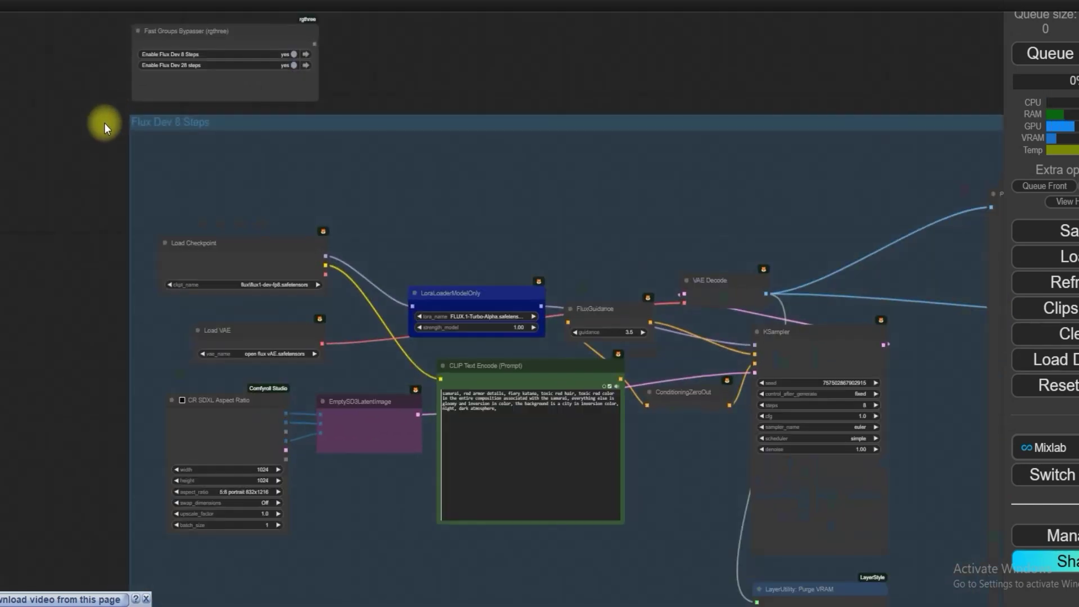
scroll(104, 132, "up", 6)
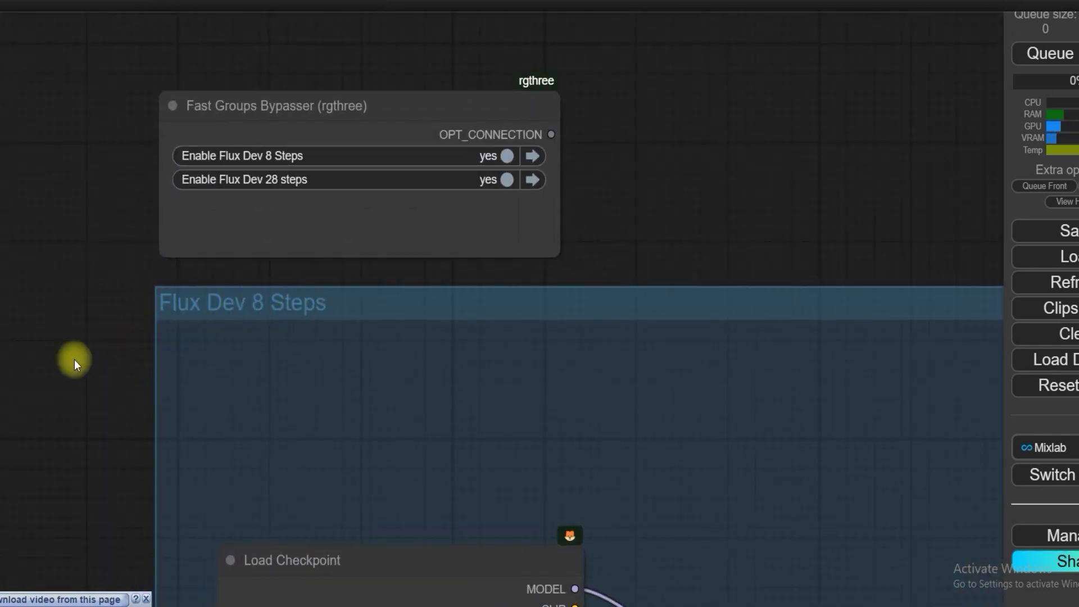
scroll(74, 361, "down", 6)
left_click_drag(104, 435, 43, 70)
left_click_drag(1, 414, 51, 345)
scroll(99, 109, "down", 2)
scroll(183, 258, "up", 6)
scroll(102, 90, "down", 4)
scroll(51, 346, "down", 6)
left_click_drag(45, 184, 49, 482)
- Inspect the checkpoint and VAE selected in the loader nodes of the Flux Dev 8 Steps group
scroll(242, 275, "up", 2)
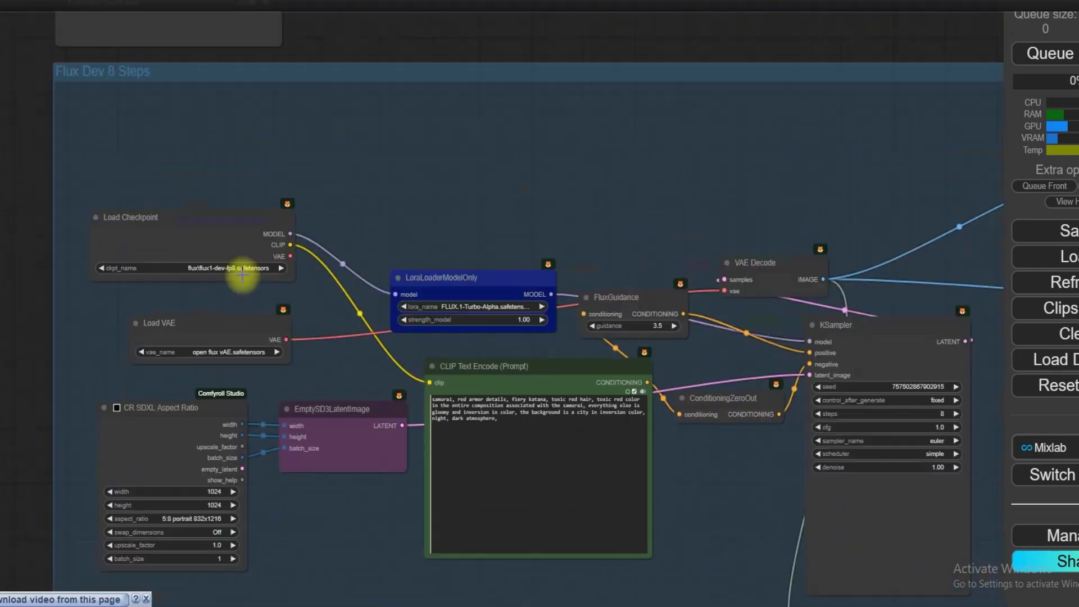
scroll(241, 275, "up", 2)
scroll(213, 306, "down", 3)
scroll(214, 306, "up", 3)
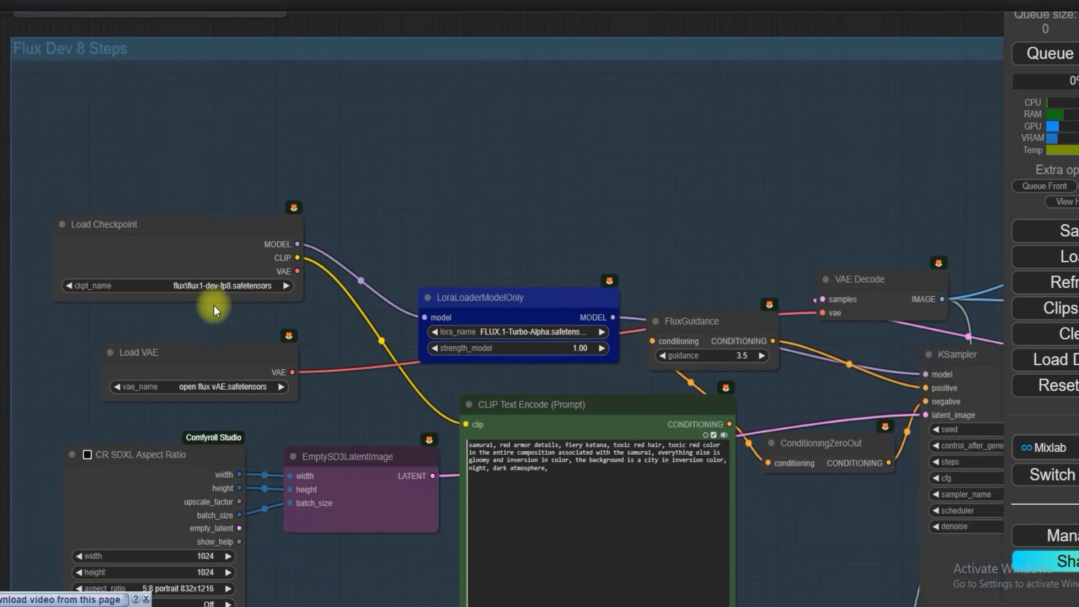
scroll(214, 305, "down", 6)
left_click_drag(70, 477, 72, 147)
scroll(84, 268, "up", 5)
left_click_drag(84, 268, 90, 507)
left_click(274, 390)
left_click(296, 334)
scroll(26, 243, "down", 2)
left_click_drag(27, 244, 12, 509)
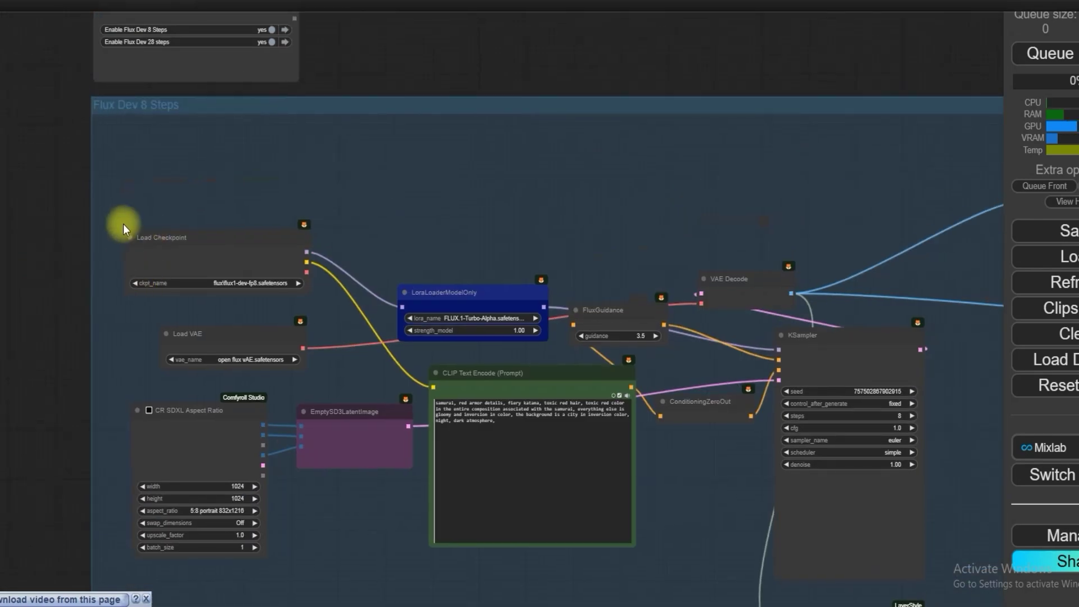
- Inspect the LoRA file and model strength in the LoraLoaderModelOnly node of the Flux Dev 8 Steps group
scroll(414, 260, "up", 2)
scroll(306, 135, "up", 5)
scroll(282, 308, "up", 4)
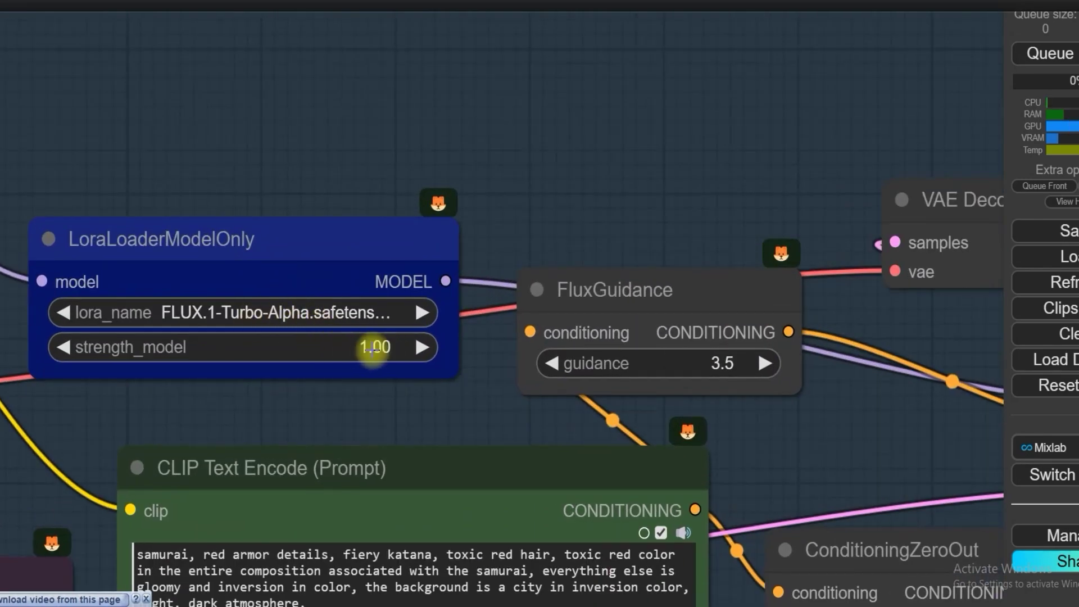
- Bypass the LoraLoaderModelOnly node in the Flux Dev 28 steps group
scroll(493, 327, "down", 3)
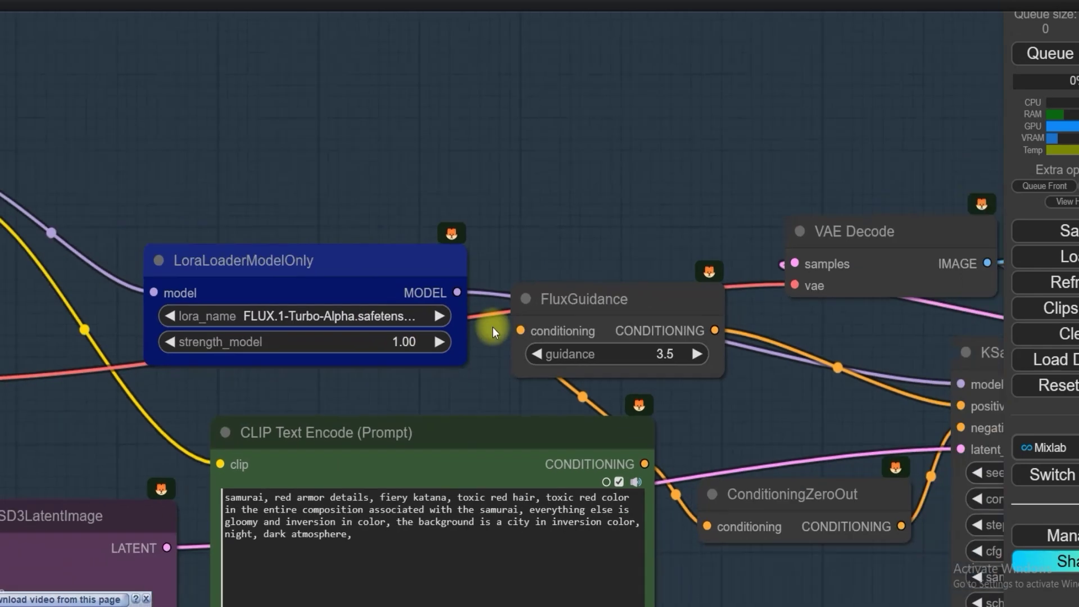
left_click_drag(601, 245, 399, 201)
scroll(400, 286, "up", 3)
scroll(458, 319, "down", 3)
scroll(472, 418, "down", 1)
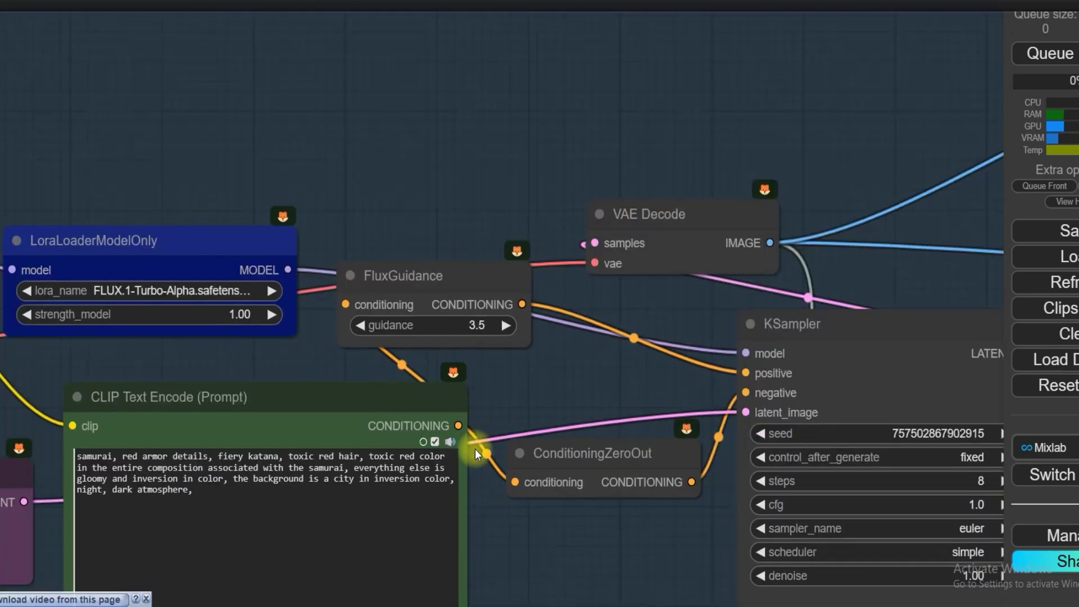
scroll(476, 452, "down", 15)
left_click_drag(260, 494, 17, 168)
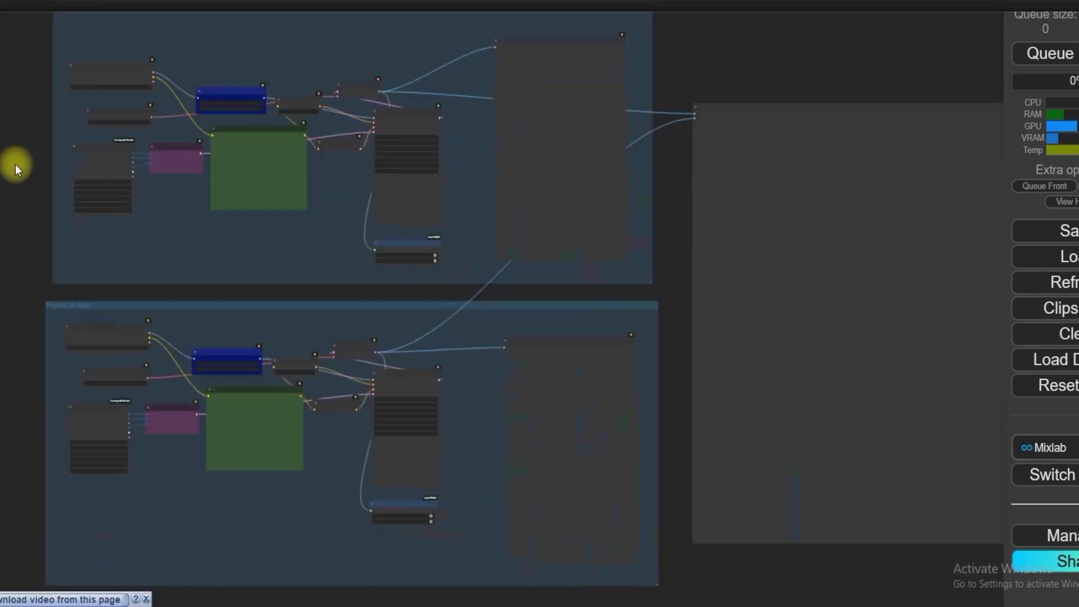
scroll(344, 285, "up", 5)
scroll(260, 344, "up", 3)
right_click(113, 366)
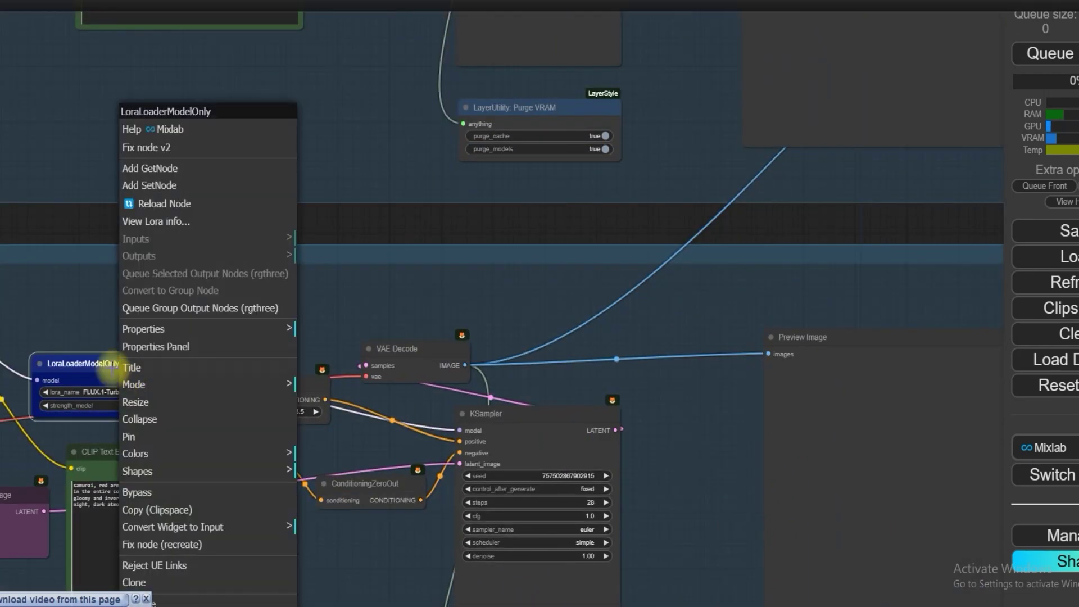
left_click(156, 498)
- Compare the KSampler settings, especially the step counts, of the Flux Dev 8-step and 28-step groups
scroll(427, 416, "down", 5)
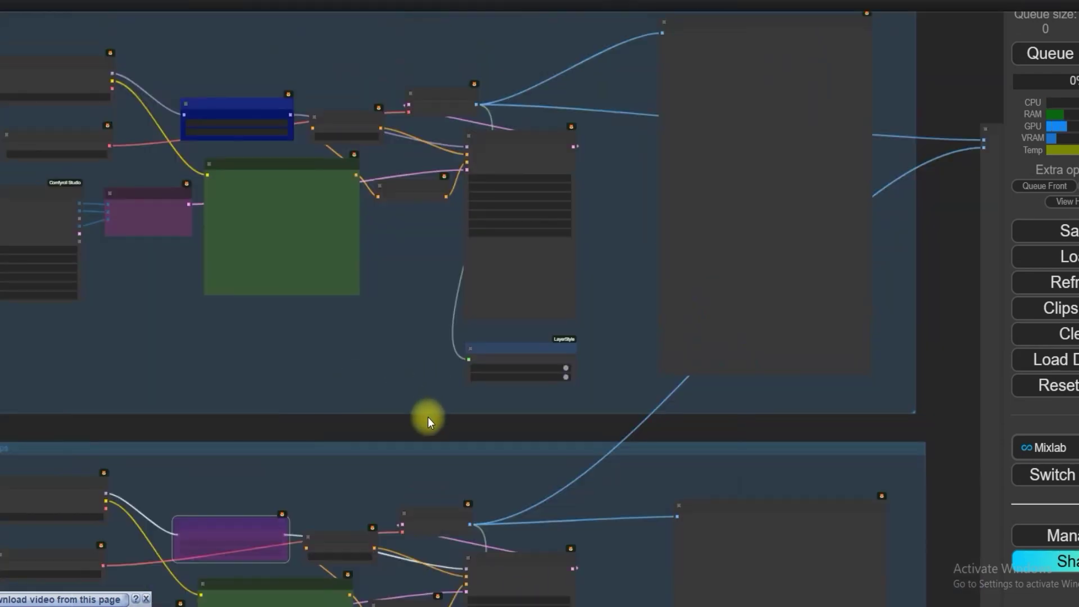
left_click_drag(427, 417, 448, 443)
scroll(440, 205, "up", 10)
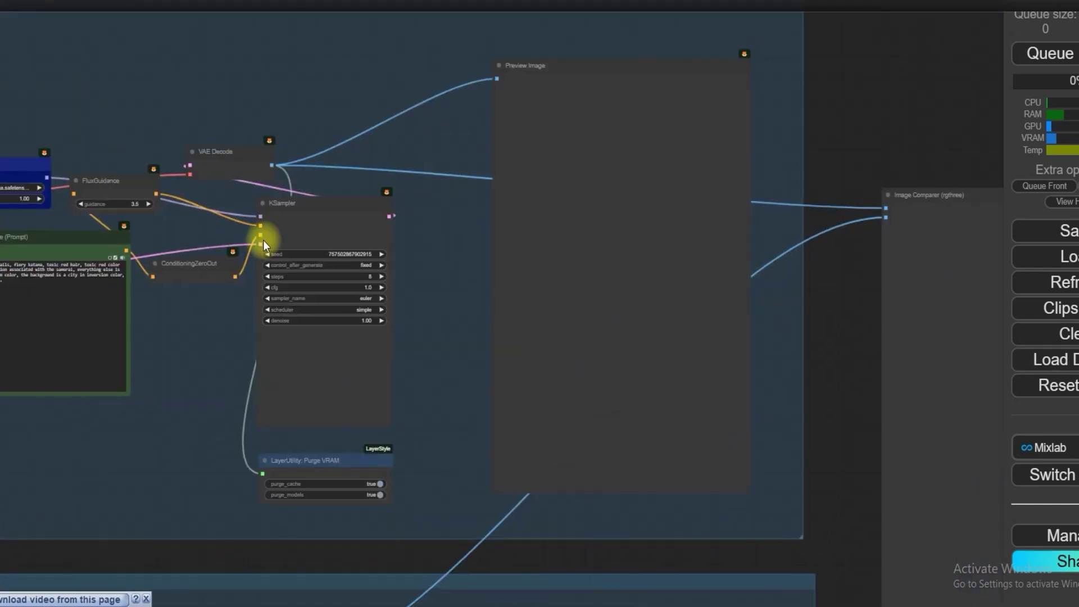
scroll(414, 275, "down", 8)
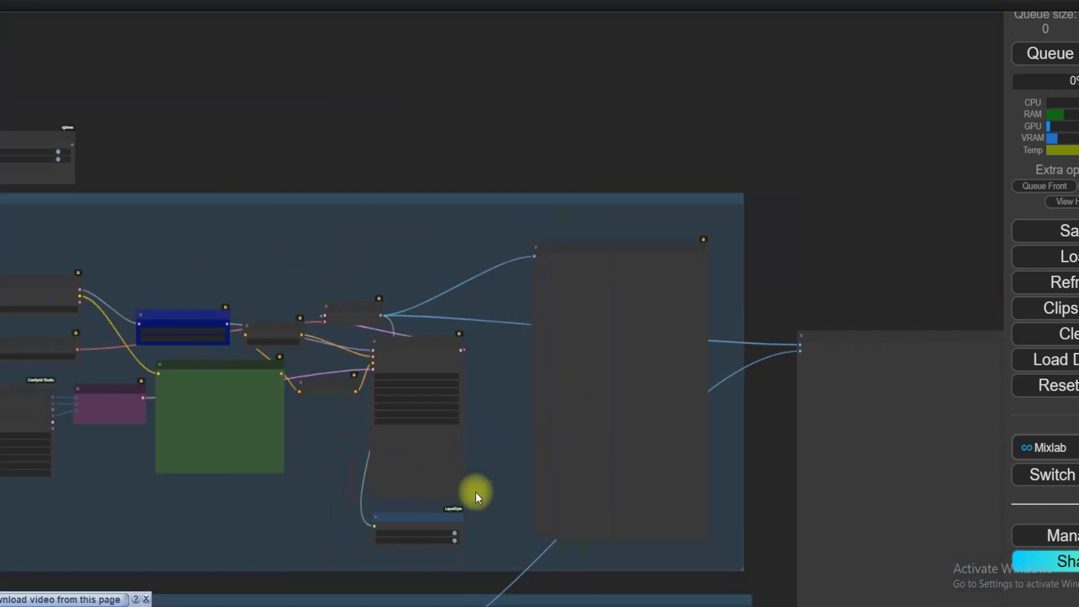
left_click_drag(470, 583, 278, 106)
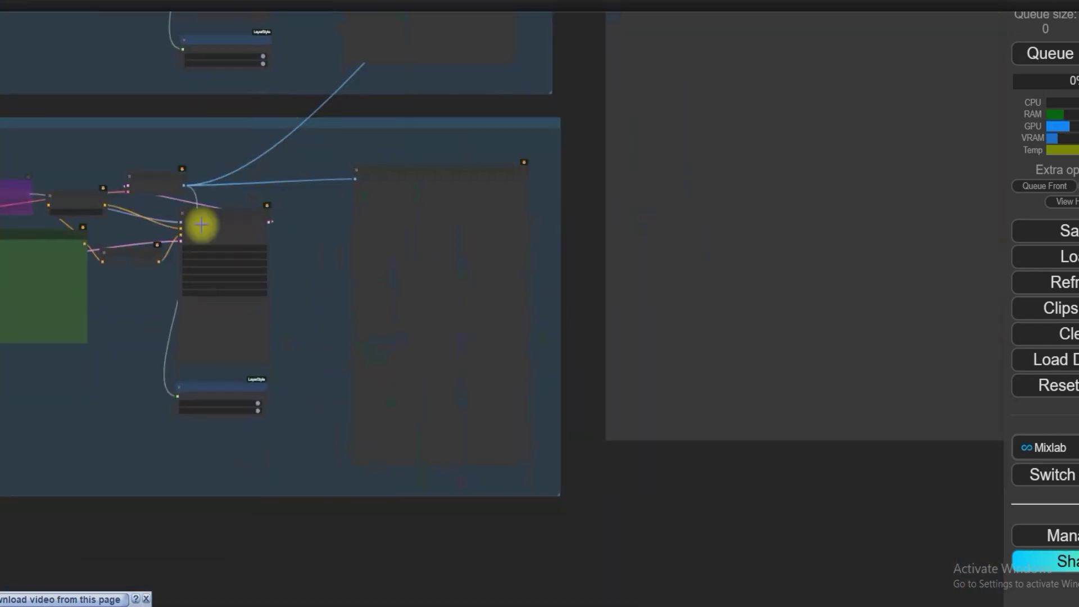
scroll(211, 244, "up", 8)
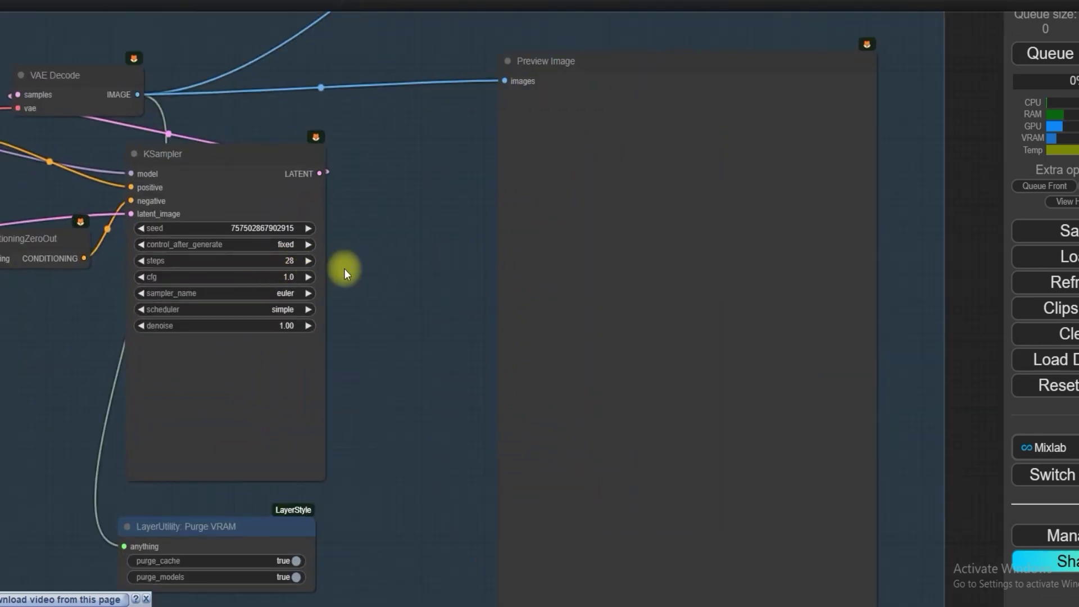
scroll(356, 270, "down", 6)
left_click_drag(311, 124, 411, 401)
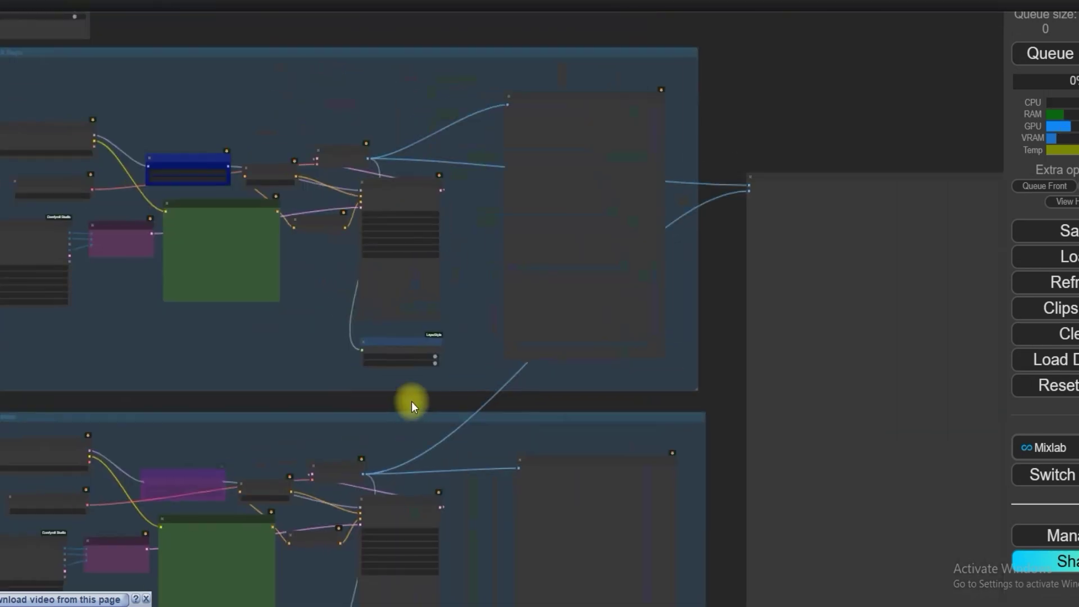
scroll(137, 192, "up", 8)
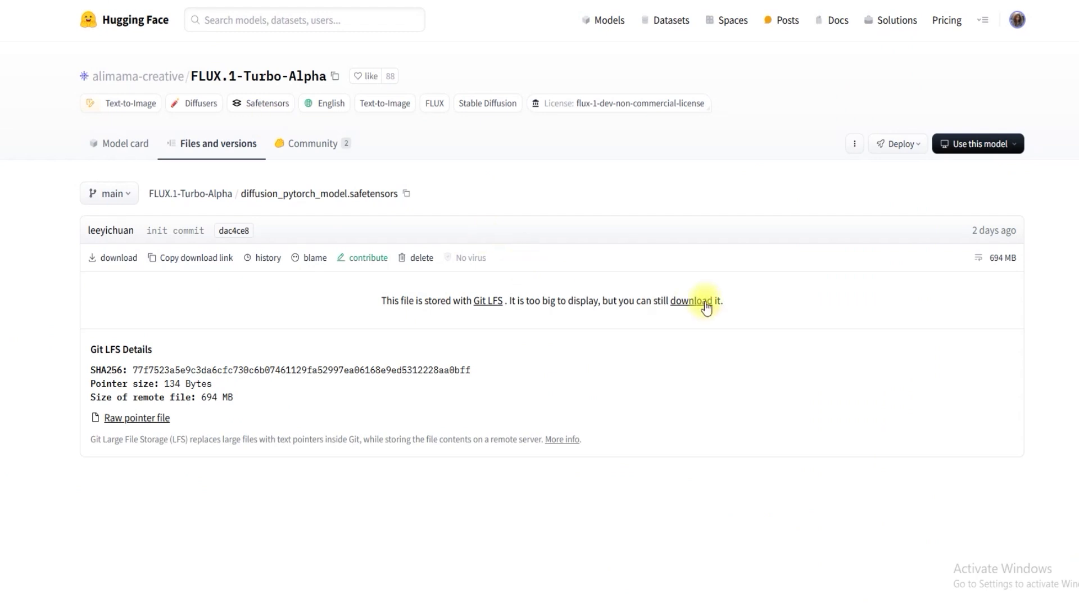
- On the Hugging Face page in the browser, send diffusion_pytorch_model.safetensors to IDM for download and open the browser for its save location
right_click(706, 308)
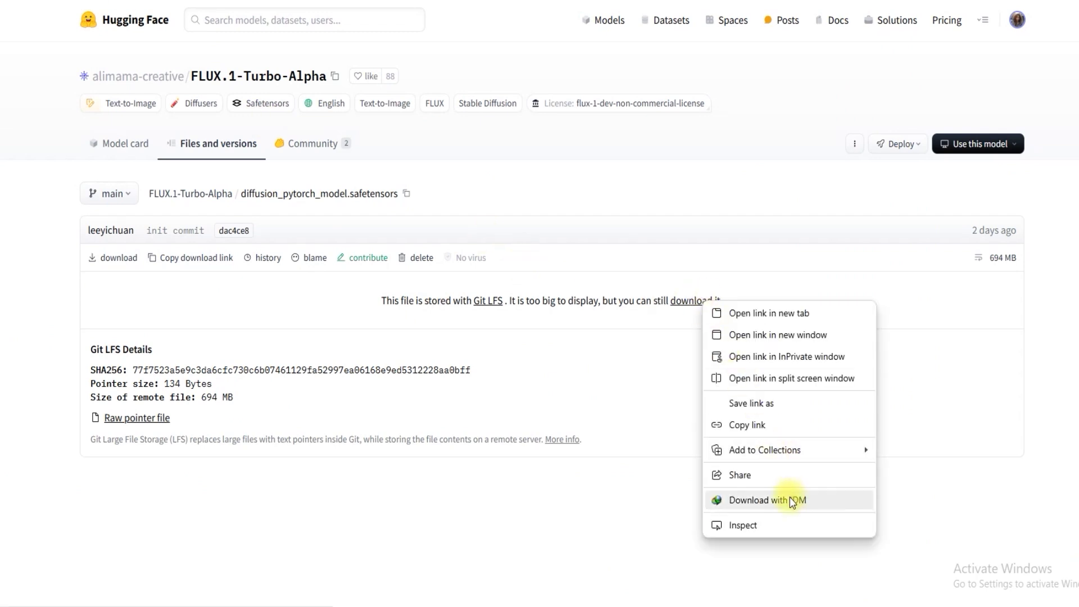
left_click(767, 500)
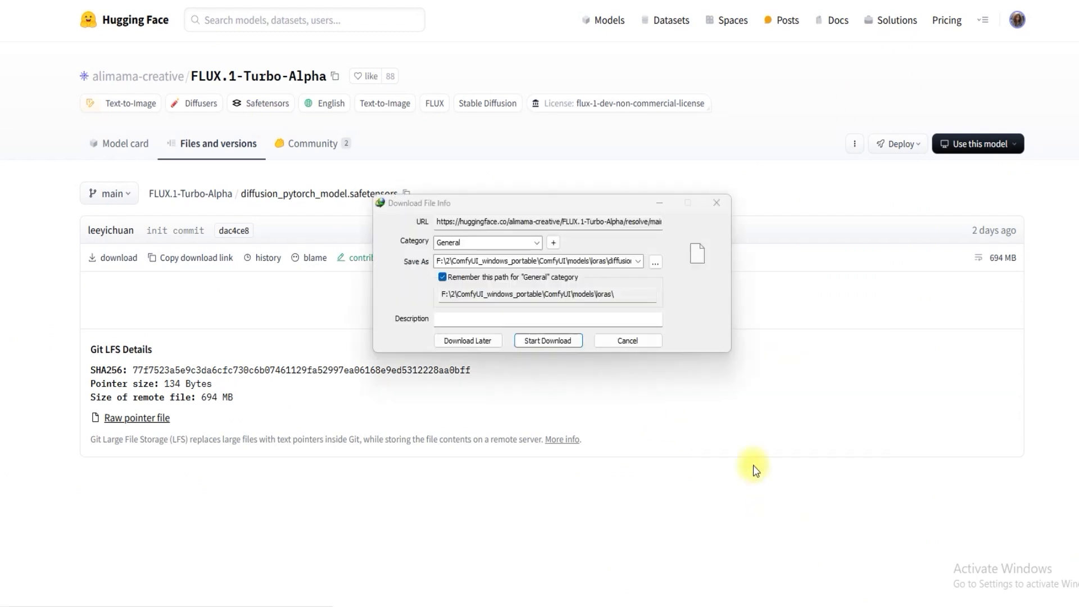
left_click(655, 262)
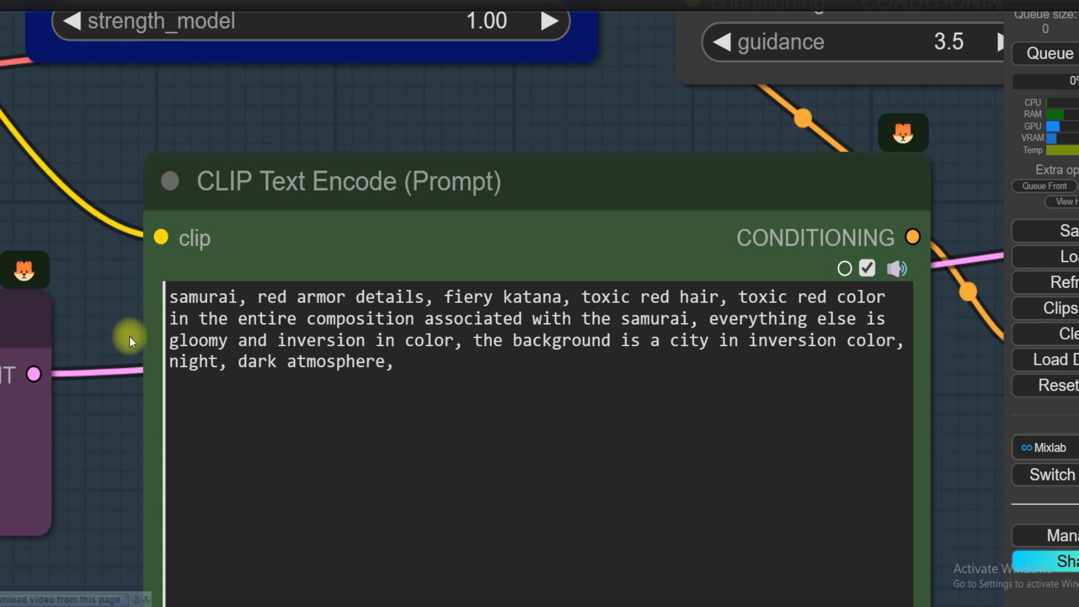
- Back in ComfyUI, queue the workflow to generate the samurai image with both the 8-step and 28-step groups
scroll(129, 336, "down", 12)
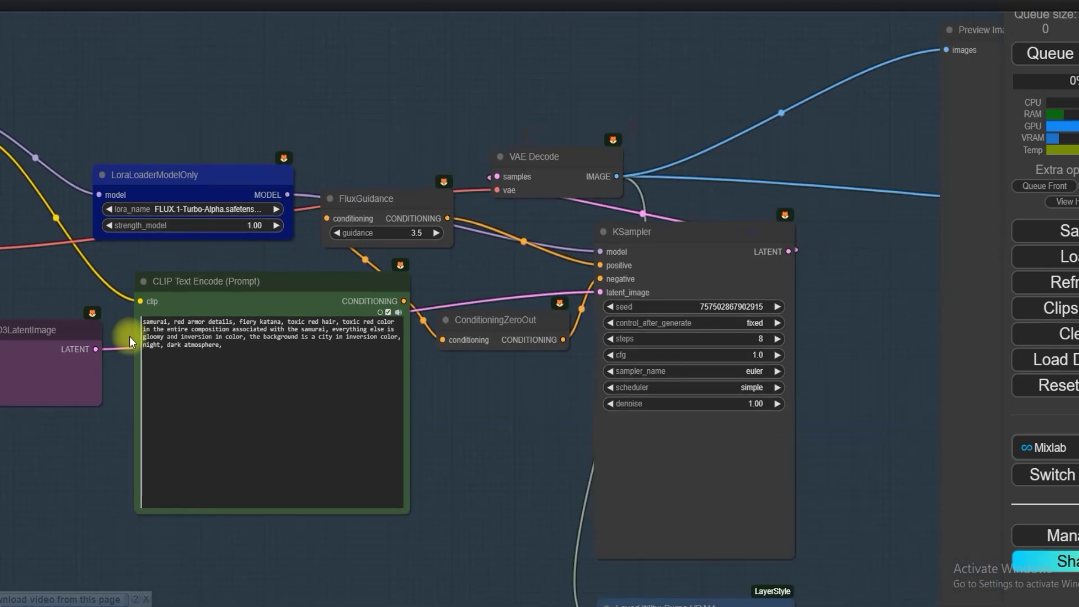
scroll(130, 336, "down", 6)
left_click_drag(129, 336, 245, 51)
scroll(197, 404, "up", 8)
scroll(230, 415, "down", 4)
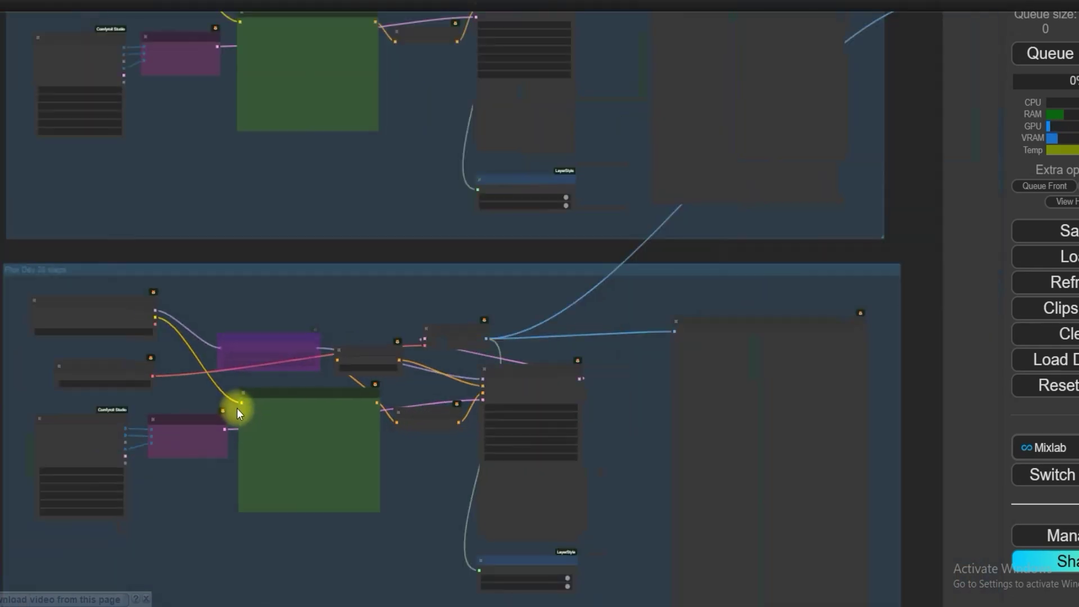
scroll(236, 409, "up", 4)
scroll(241, 415, "down", 4)
left_click_drag(602, 227, 529, 323)
scroll(540, 320, "down", 1)
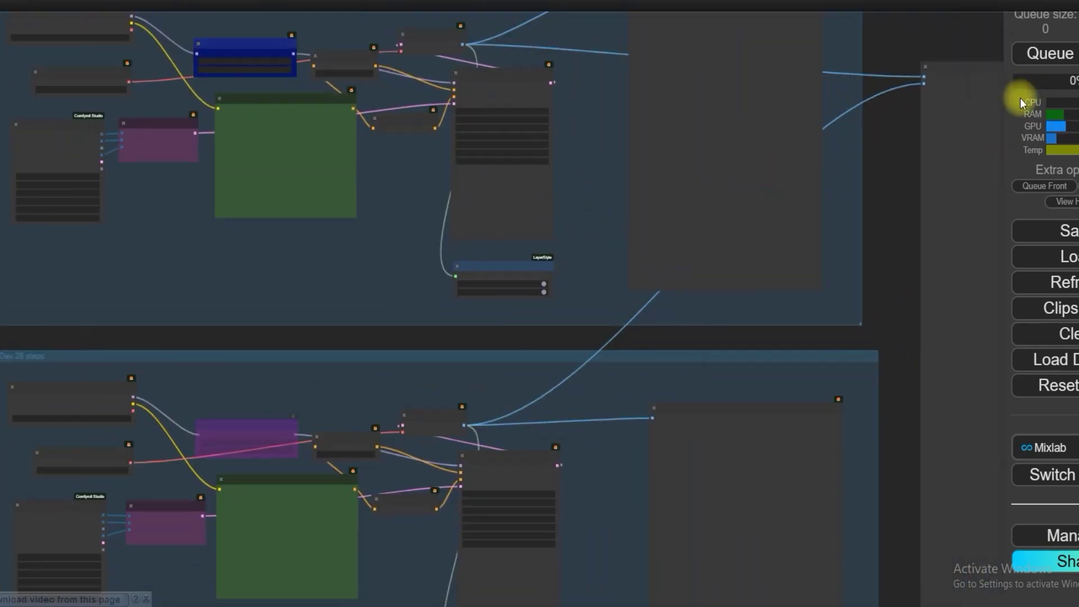
scroll(913, 170, "down", 2)
left_click_drag(906, 159, 859, 184)
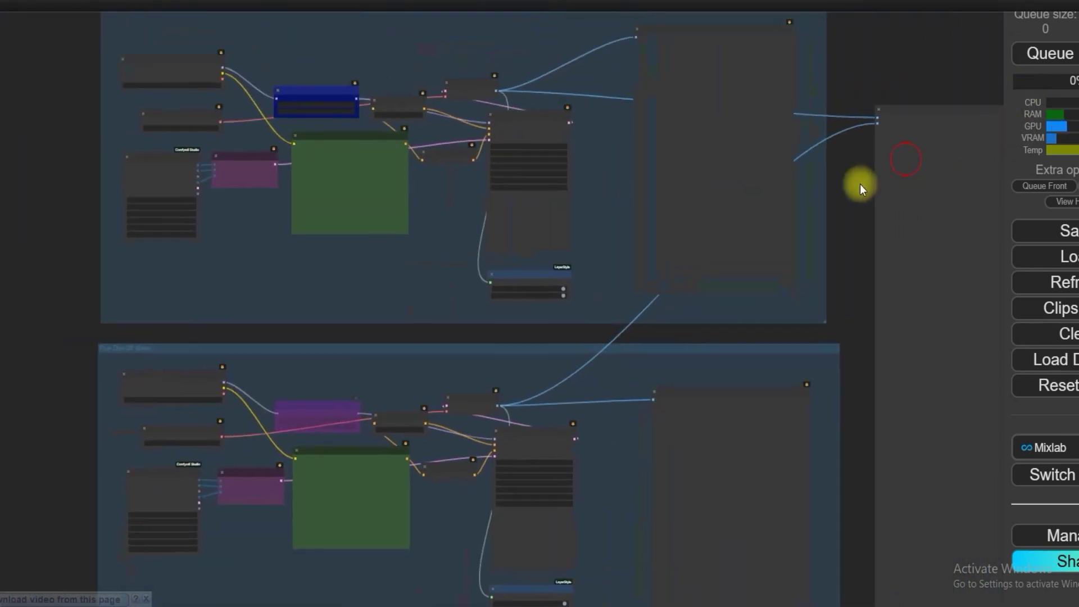
left_click(1050, 56)
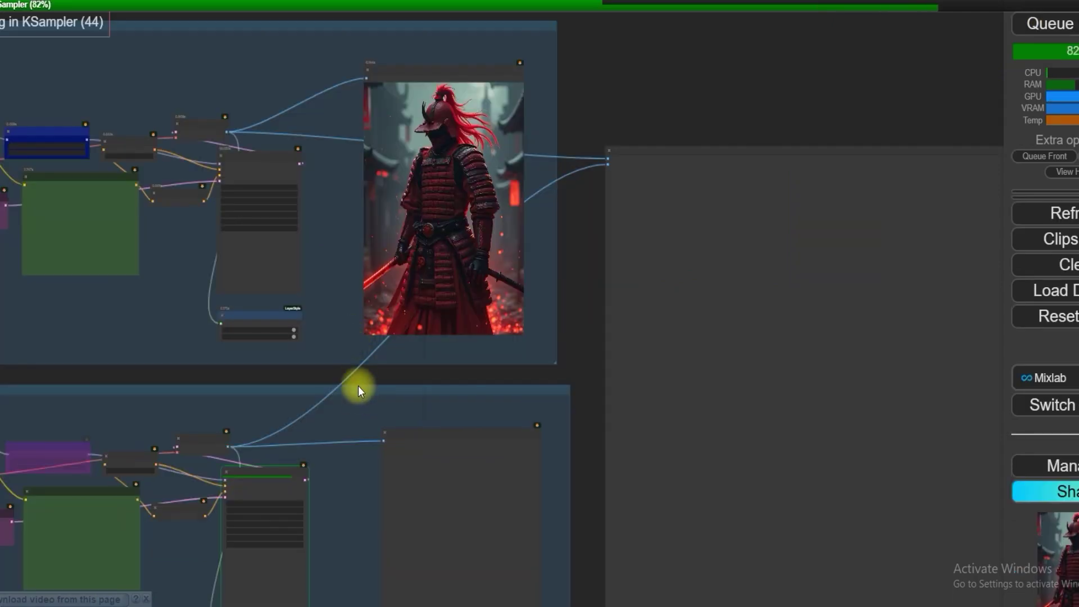
- Examine the generated samurai images in the Image Comparer node and the two groups' previews
left_click_drag(359, 385, 358, 316)
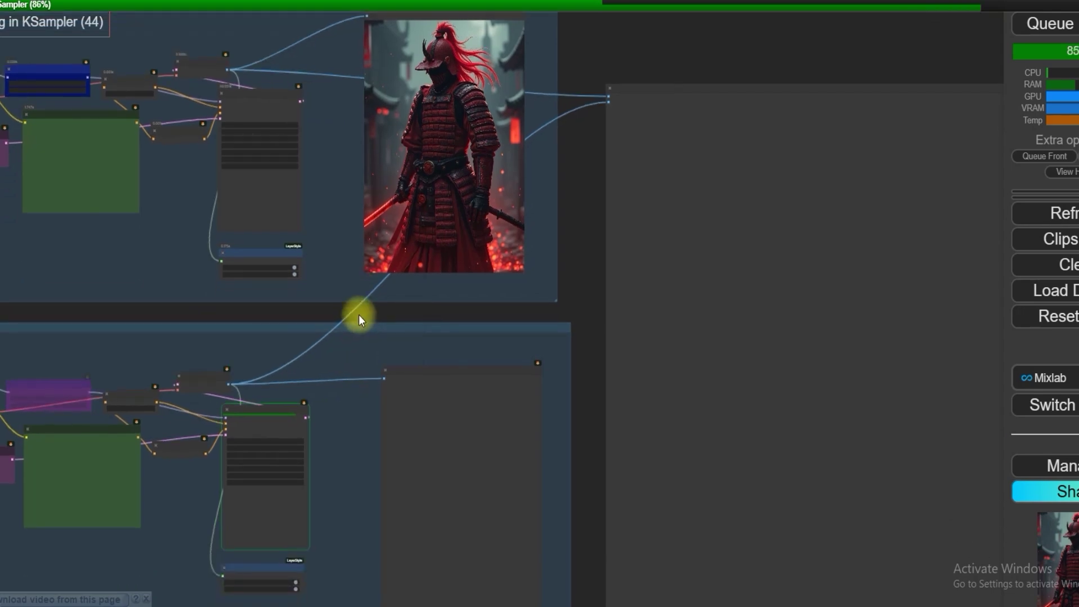
scroll(466, 204, "down", 4)
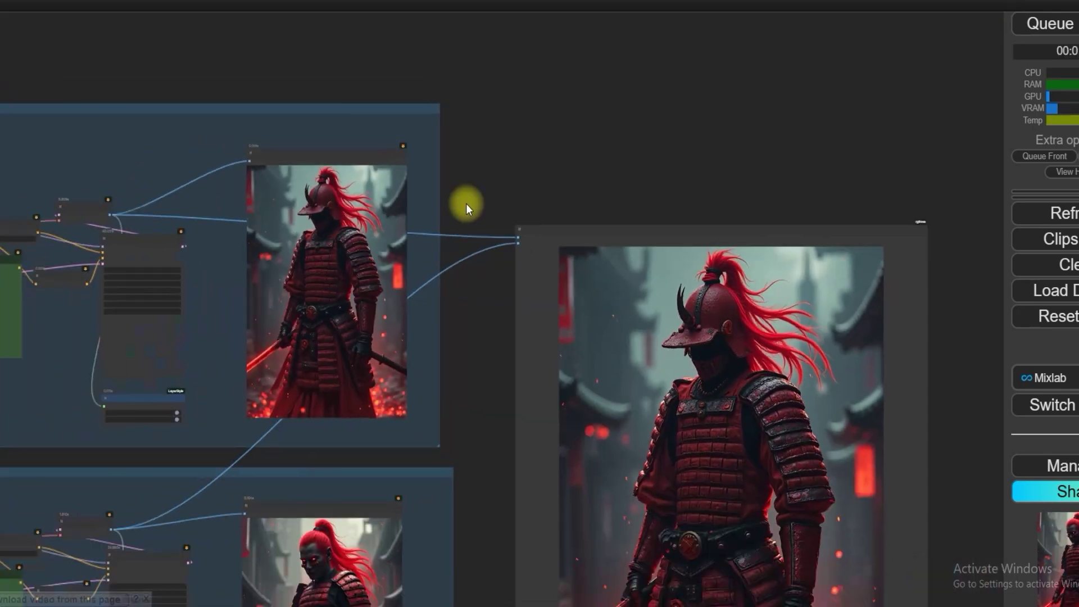
left_click_drag(449, 251, 288, 95)
scroll(439, 319, "up", 4)
scroll(289, 261, "down", 2)
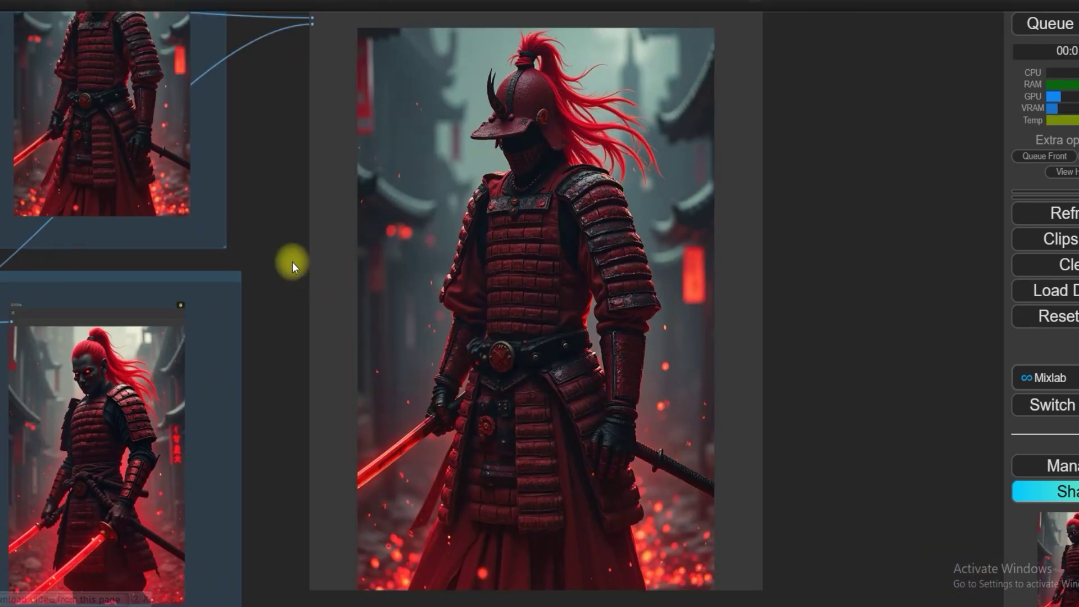
left_click_drag(289, 260, 136, 304)
scroll(168, 332, "down", 2)
scroll(199, 354, "up", 1)
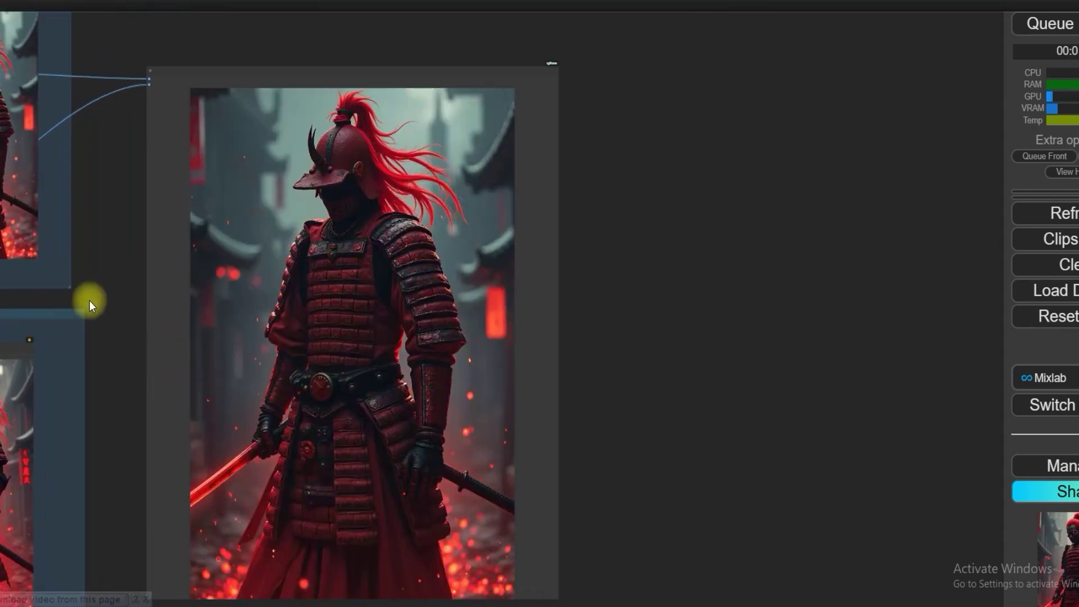
scroll(106, 247, "down", 1)
left_click_drag(107, 246, 285, 310)
scroll(200, 519, "up", 2)
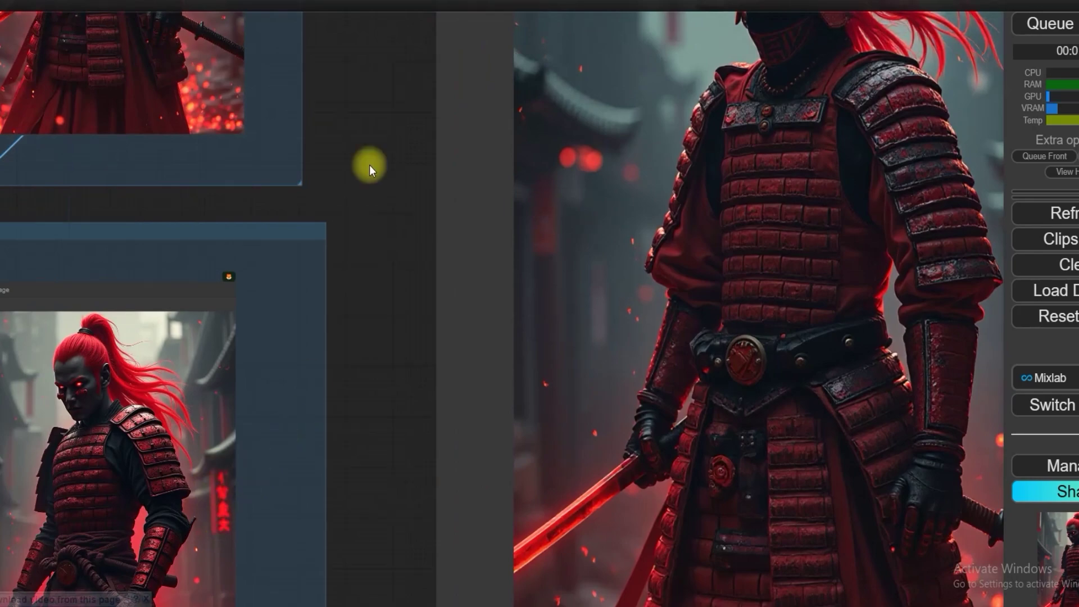
- Inspect the detail of the 8-step group's Preview Image and its KSampler execution time
scroll(266, 280, "down", 5)
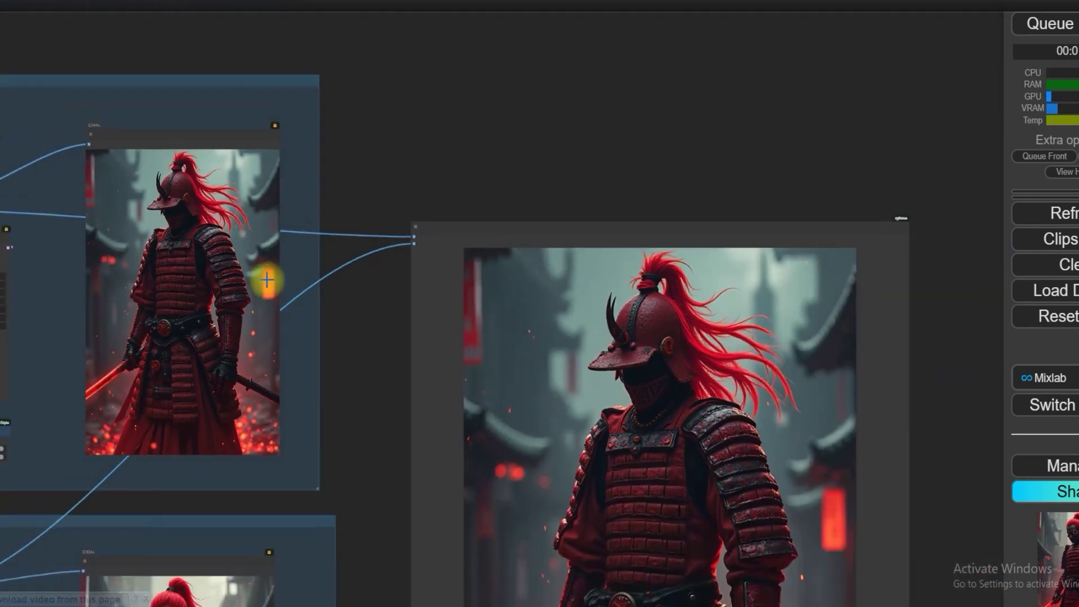
scroll(267, 280, "up", 6)
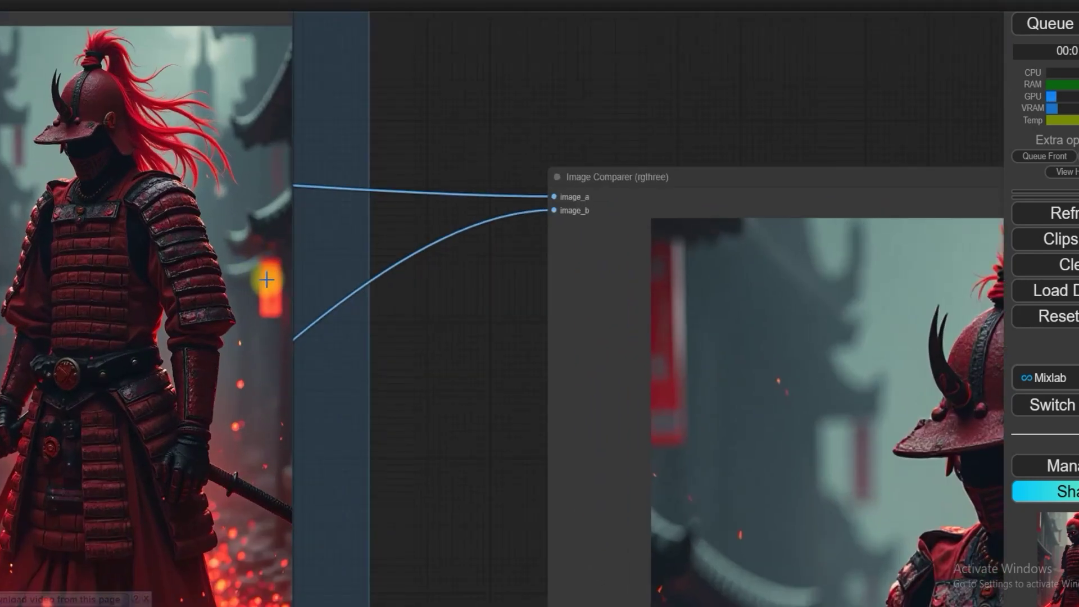
scroll(267, 279, "down", 5)
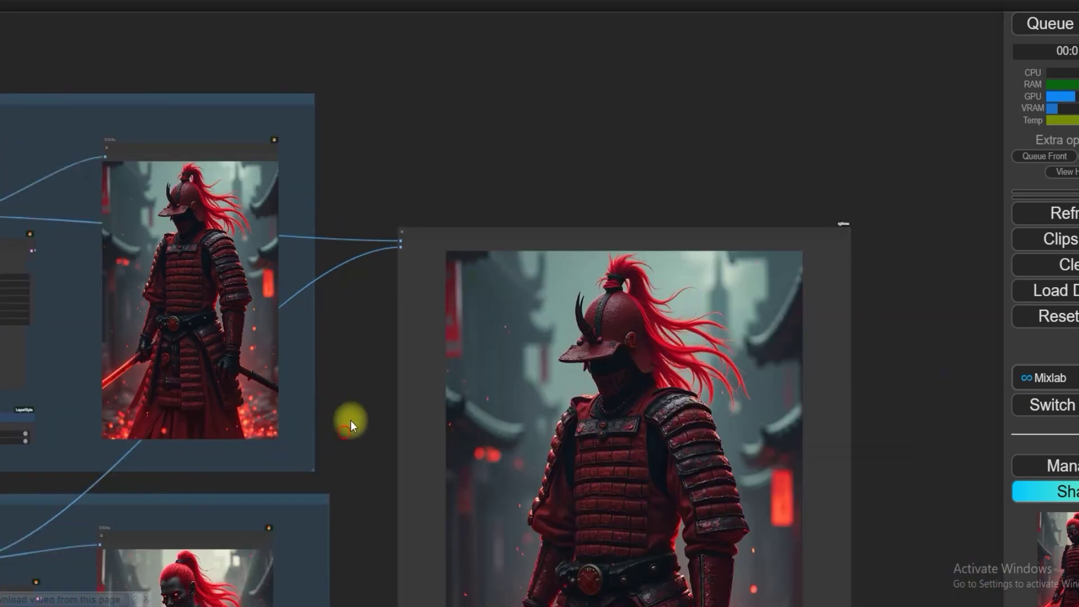
left_click_drag(351, 421, 579, 443)
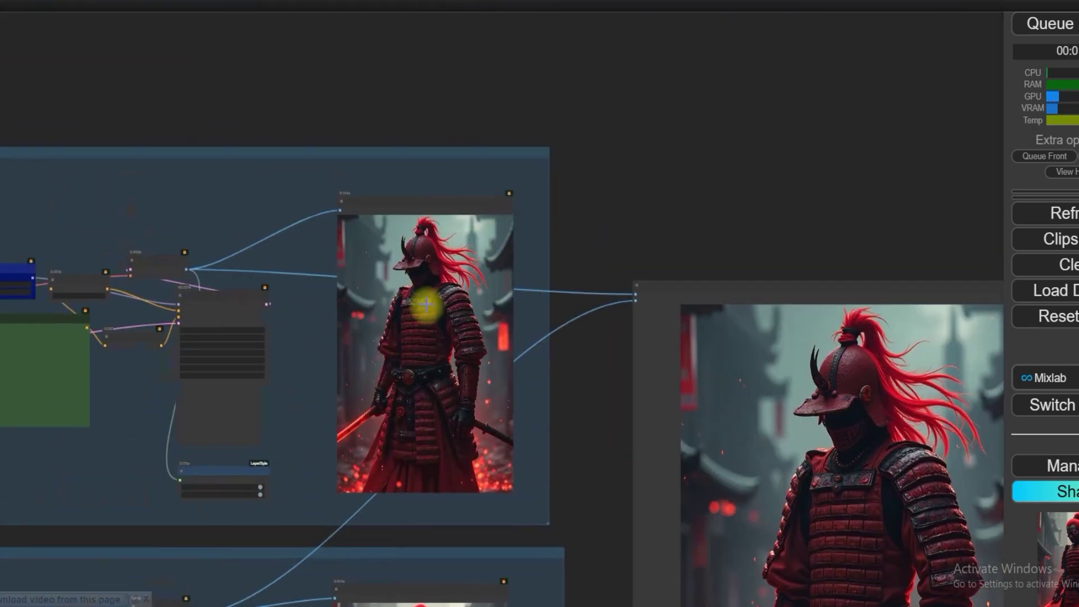
scroll(443, 348, "up", 3)
scroll(421, 379, "up", 7)
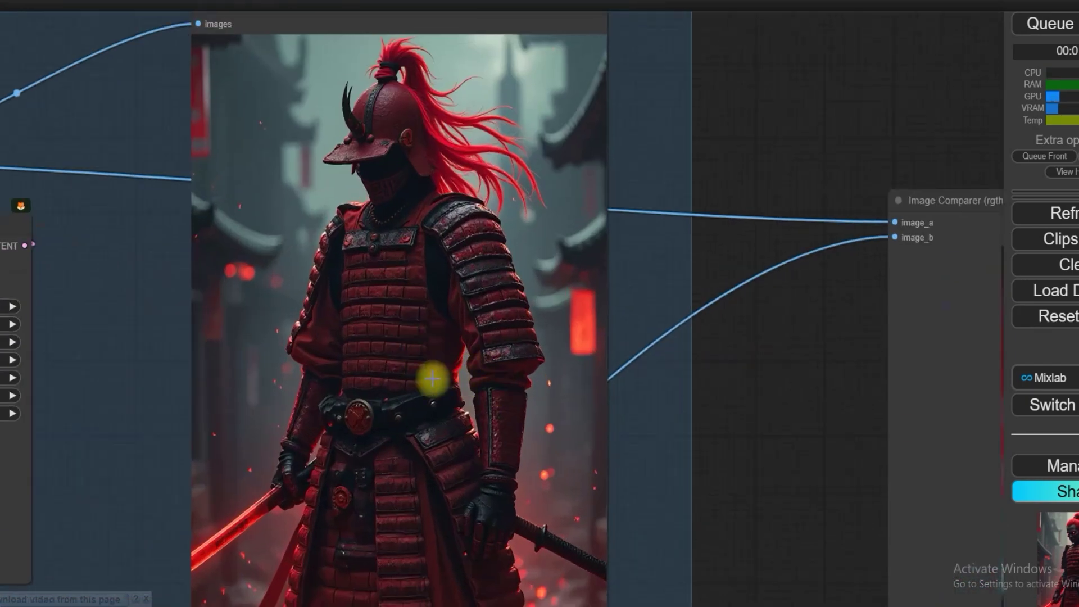
scroll(431, 338, "down", 4)
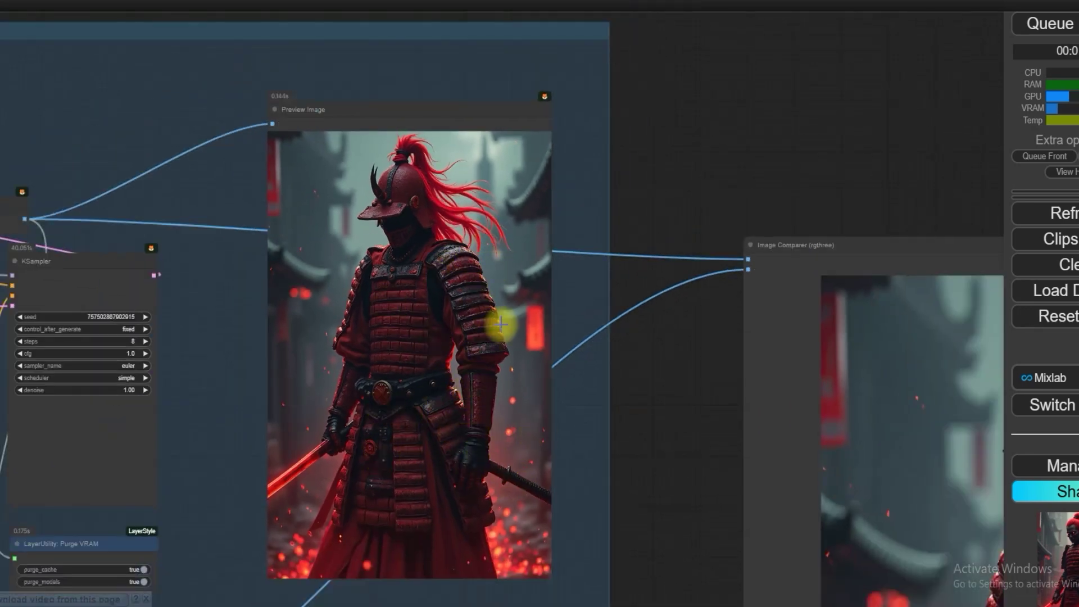
scroll(559, 415, "up", 4)
scroll(332, 429, "down", 8)
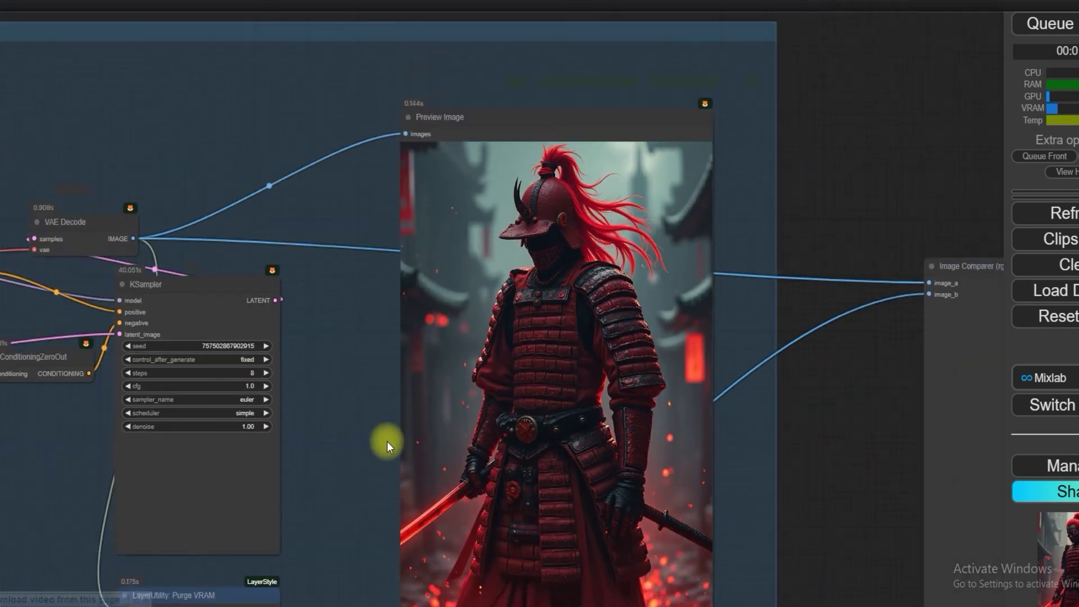
- Inspect the 28-step group's Preview Image and KSampler time, and compare its result with the 8-step image
scroll(393, 337, "up", 6)
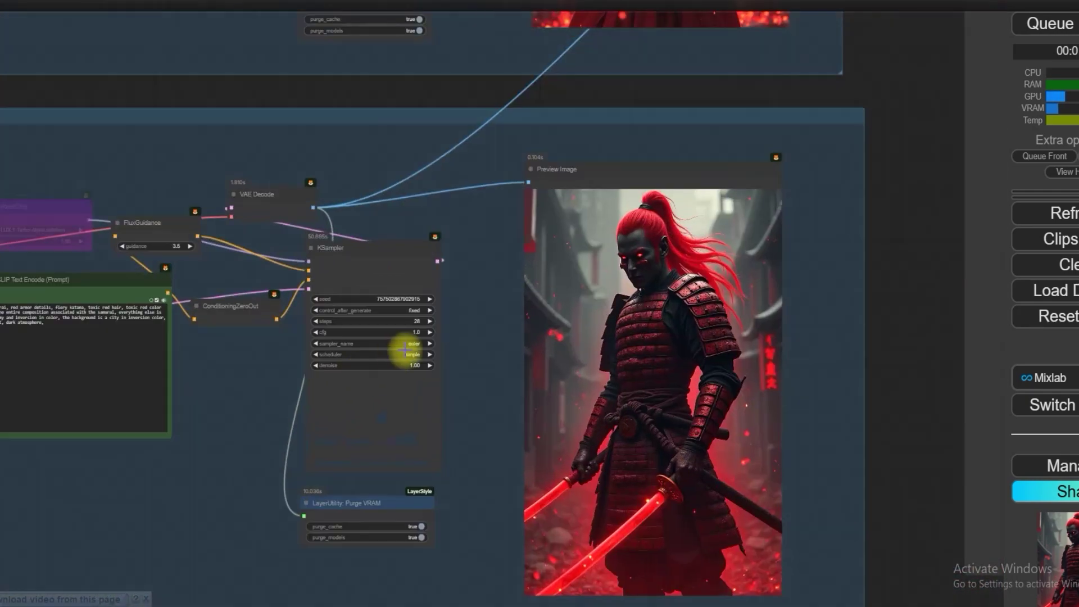
scroll(403, 351, "down", 1)
left_click_drag(591, 363, 386, 341)
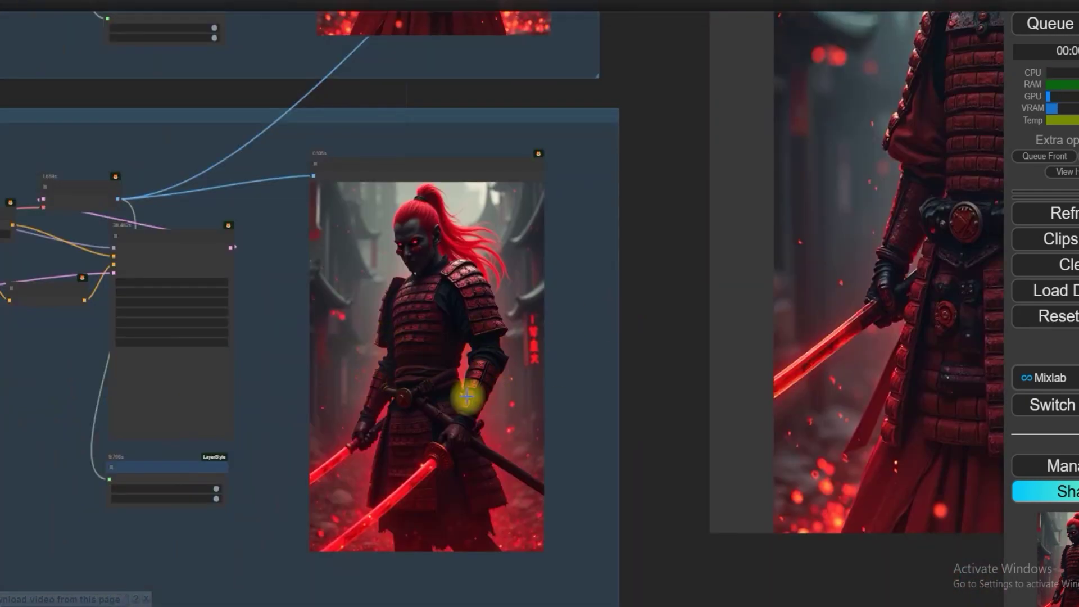
scroll(535, 397, "down", 5)
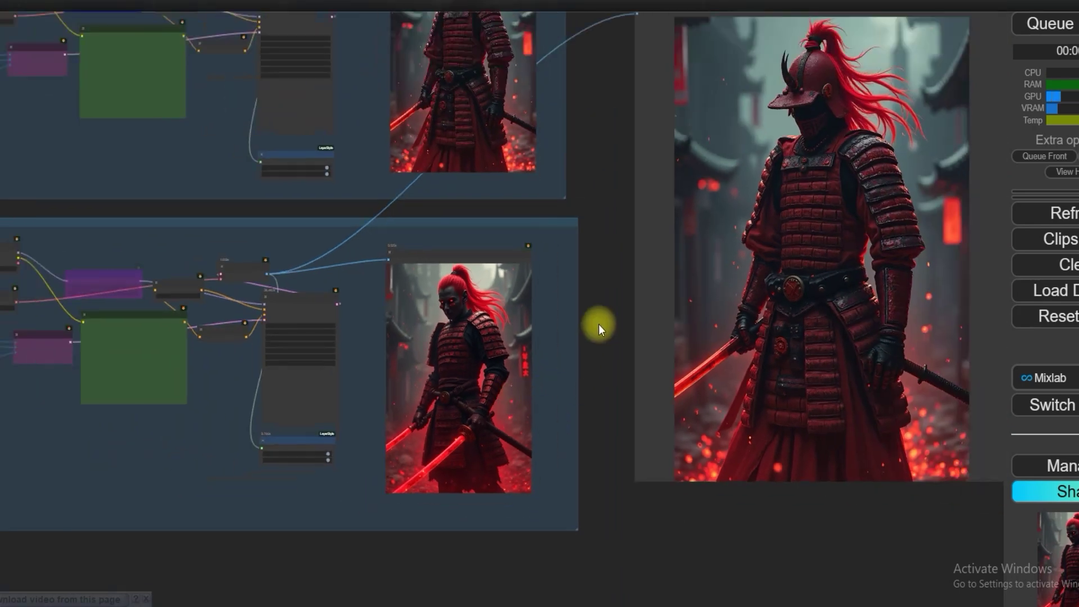
scroll(528, 380, "down", 1)
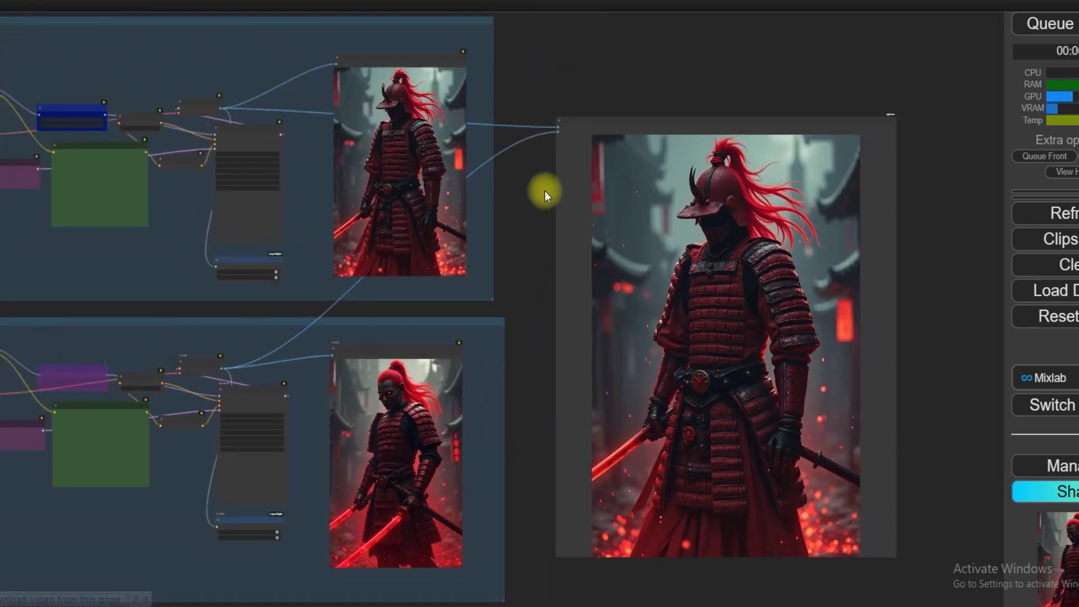
- Replace the 8-step group's prompt with the description beginning "an ancient, cloaked female figure with piercing eyes, face covered in dust and dirt"
left_click_drag(530, 200, 436, 180)
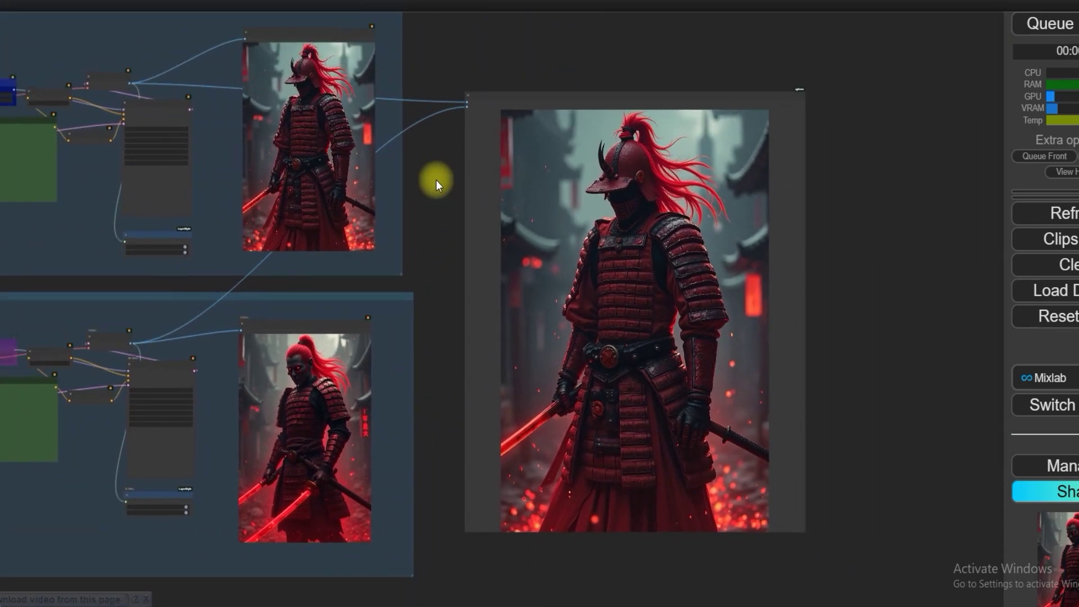
left_click_drag(147, 198, 143, 442)
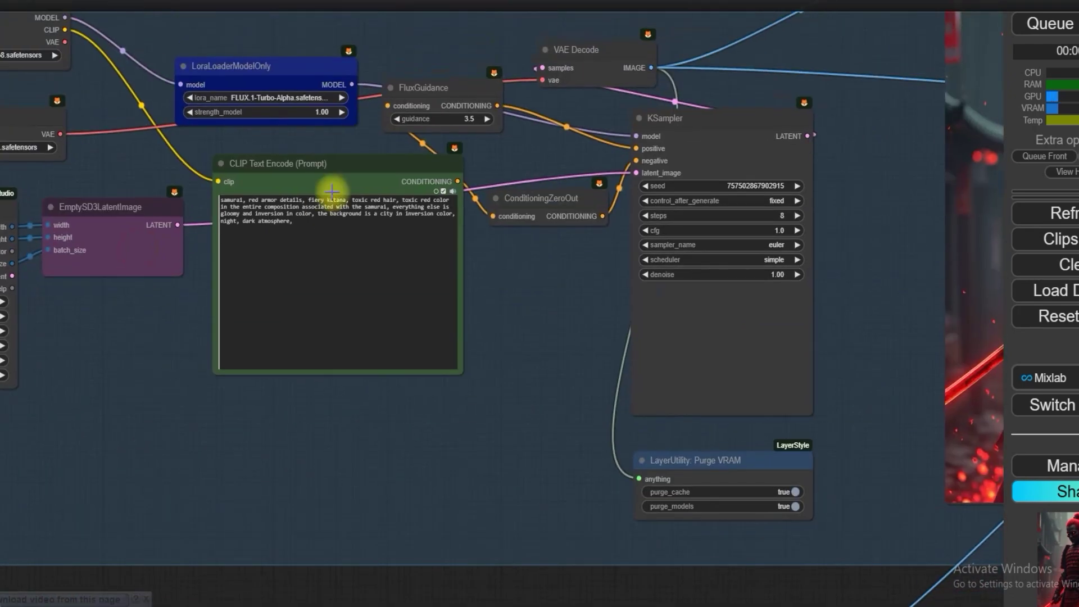
scroll(331, 188, "down", 1)
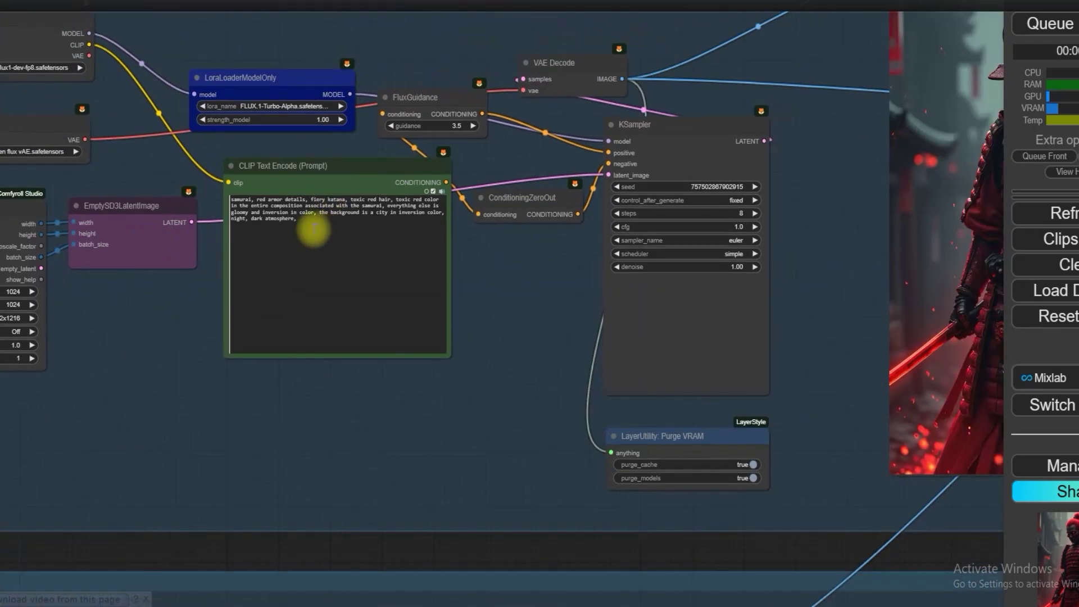
key("ctrl+a")
type("an ancient, cloaked female figure with piercing eyes, face covered in dust and dirt, their face wrapped in fabric adorned with extremely intricate hieroglyphs, set against an abstract, polygonal blue gradient background. The cloth appears worn and frayed, with strands of cobwebs catching the light, evoking a sense of age and decay. The background’s geometric facets shift from light to dark blue, creating a sense of depth that feels cold and detached, as if the figure exists within a frozen, digital void. Every wrinkle, stitch, and symbol on the fabric is detailed, revealing a story etched into the cloth. The icy blues of the background offer a stark contrast, amplifying the figure’s ancient aura. This composition weaves together themes of antiquity and futurism, drawing the viewer into a world where the past is preserved within a crystalline digital space.")
scroll(217, 227, "up", 5)
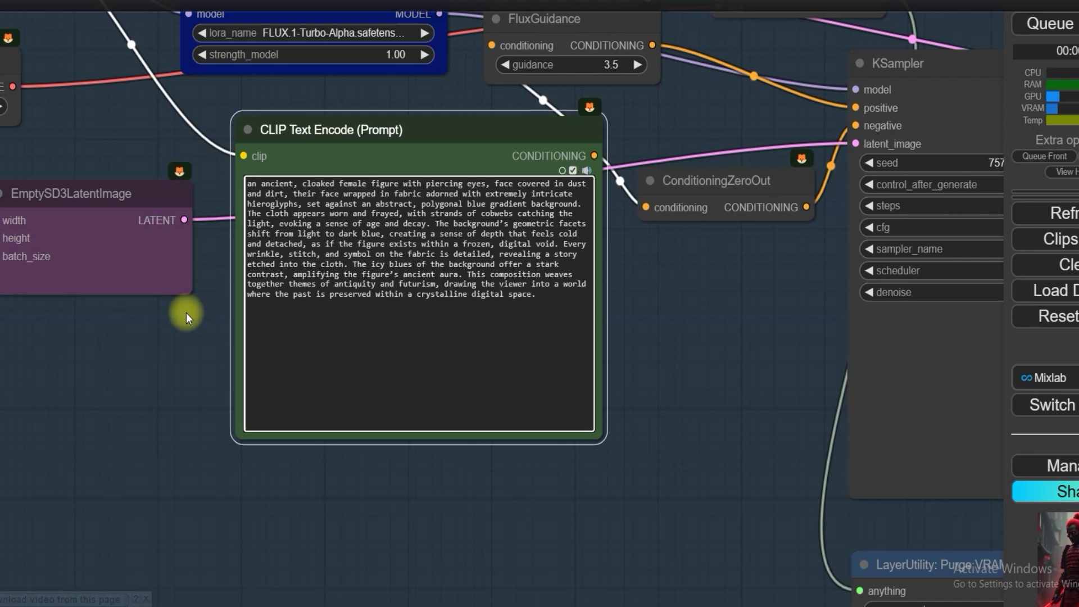
scroll(187, 312, "down", 3)
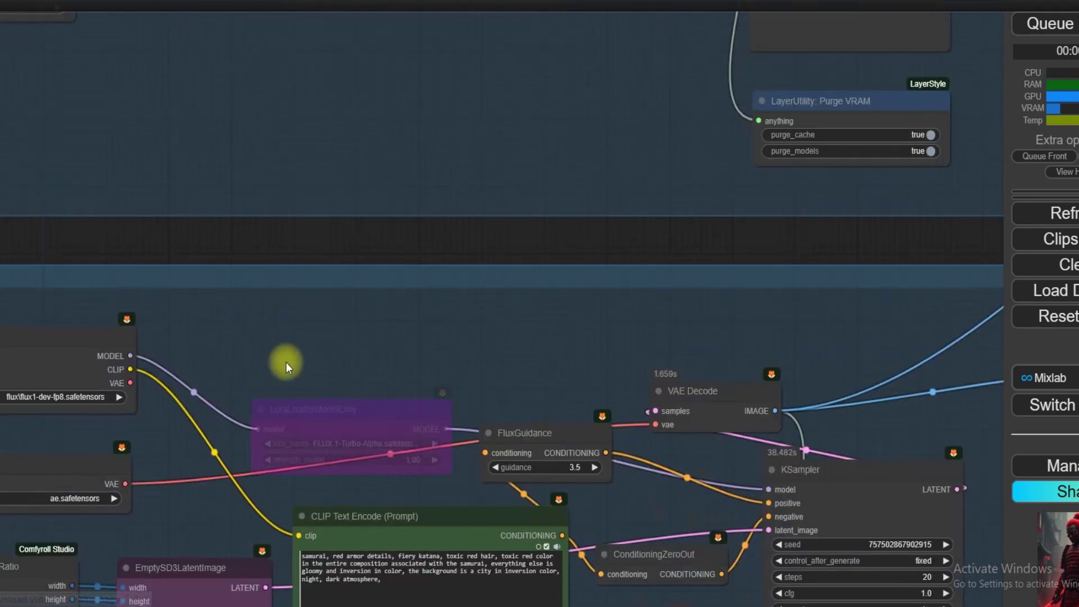
- Inspect the 8-step group's Preview Image of the cloaked female figure and its KSampler execution time
scroll(285, 361, "down", 5)
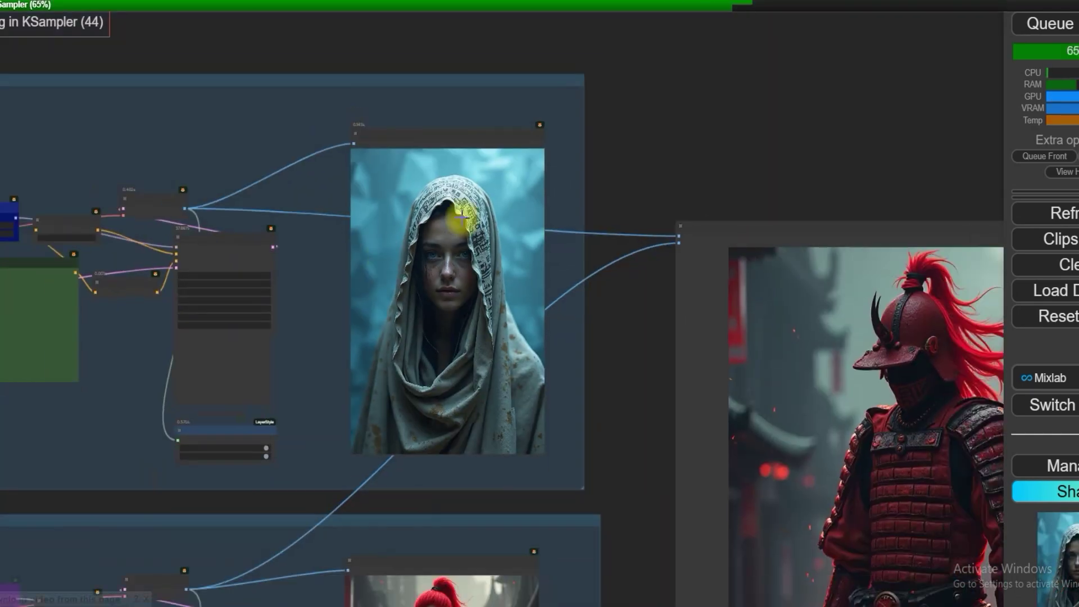
scroll(450, 242, "up", 3)
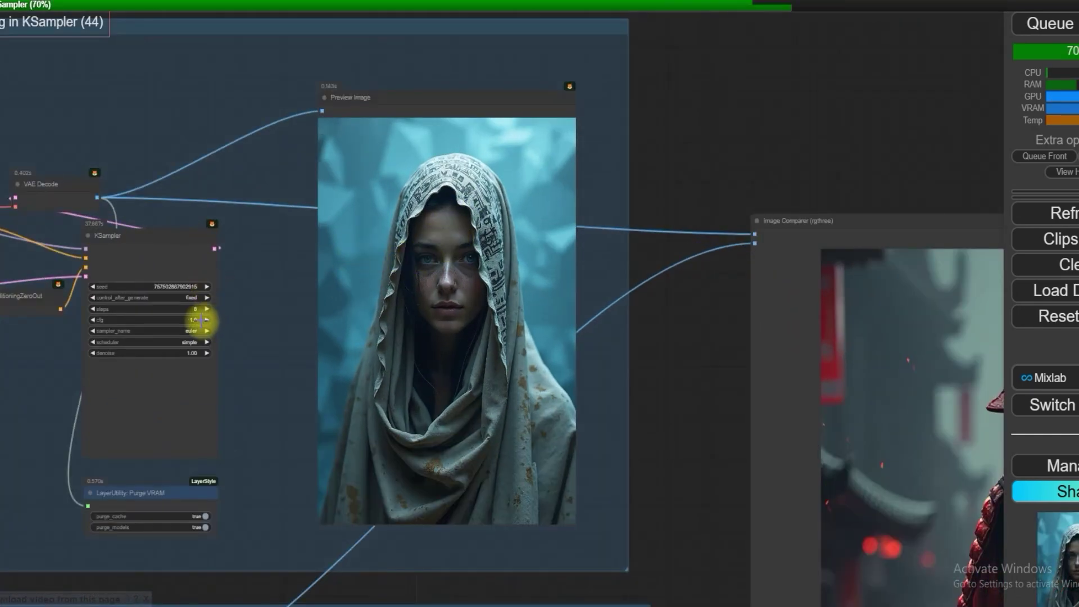
scroll(453, 270, "up", 4)
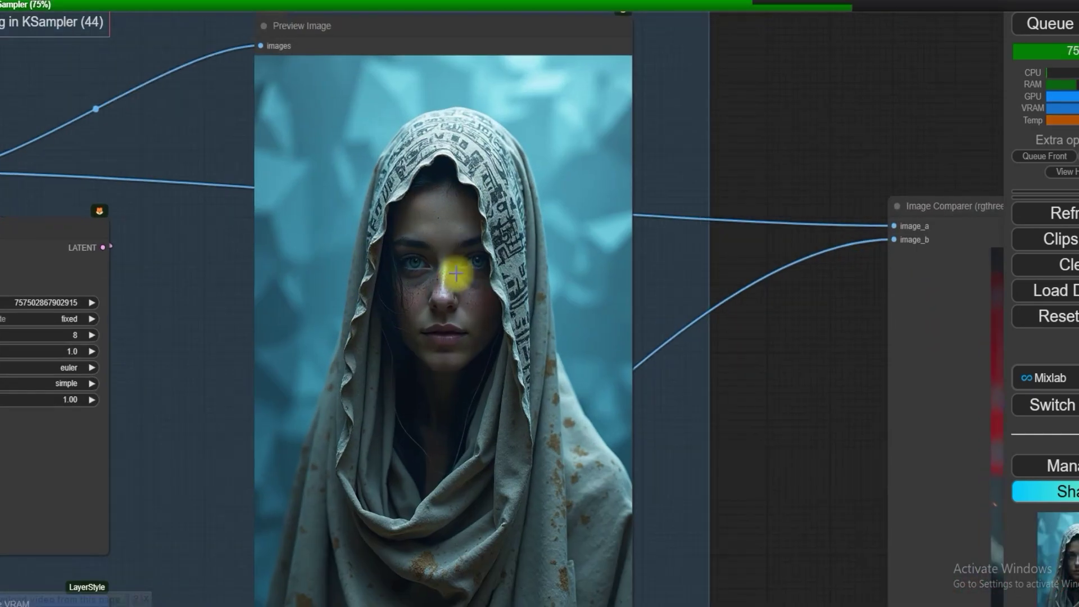
scroll(455, 274, "down", 3)
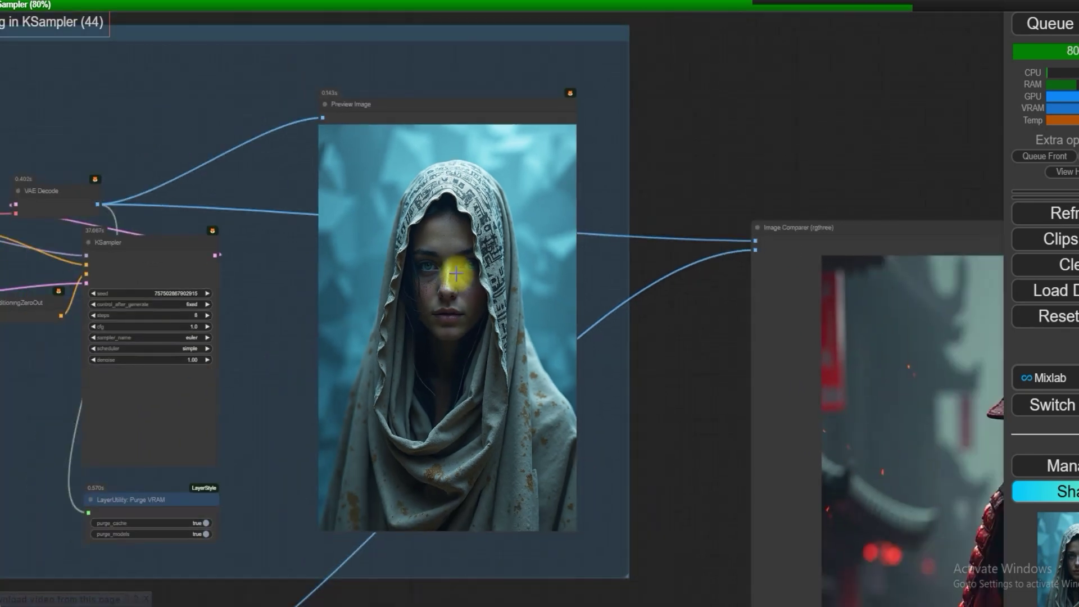
scroll(457, 273, "down", 8)
- Compare both cloaked figure results in the Image Comparer node and inspect the 8-step preview's facial detail again
scroll(458, 338, "up", 6)
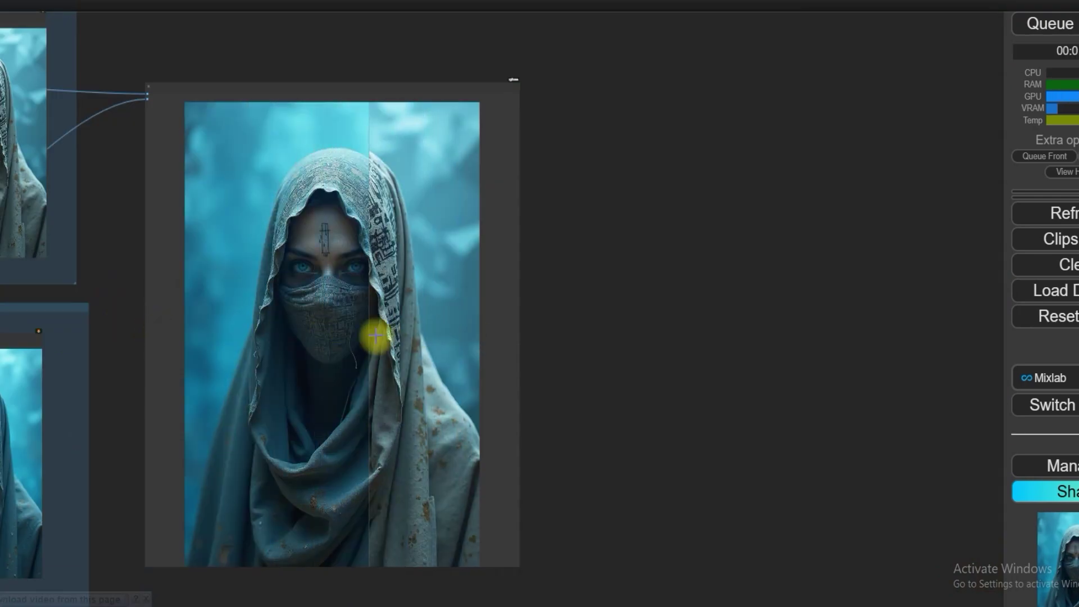
left_click_drag(177, 297, 370, 406)
scroll(252, 316, "up", 3)
scroll(137, 256, "down", 3)
scroll(217, 241, "up", 1)
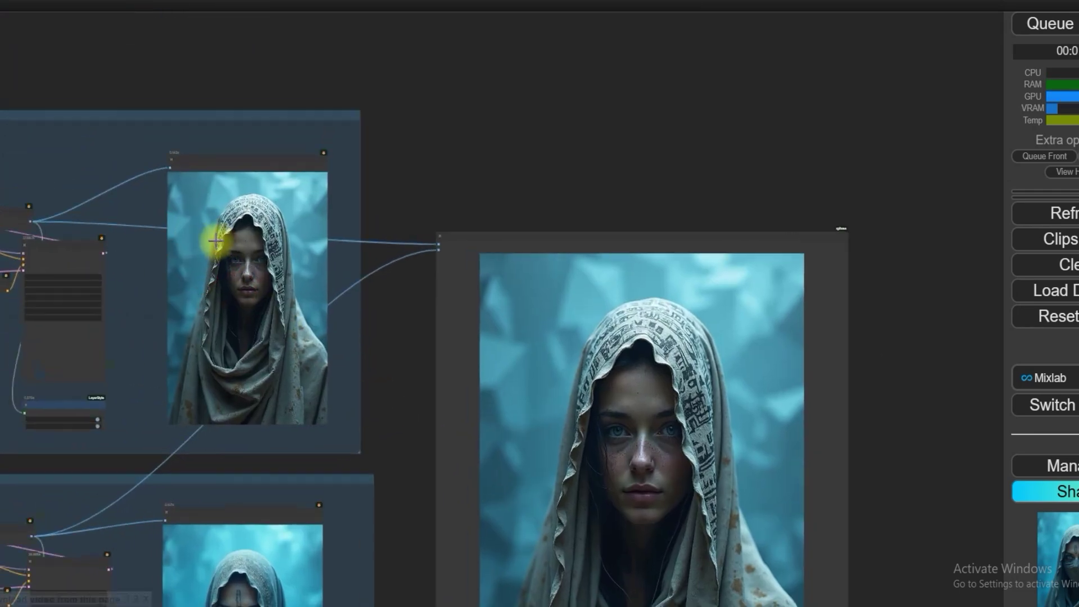
scroll(251, 275, "up", 8)
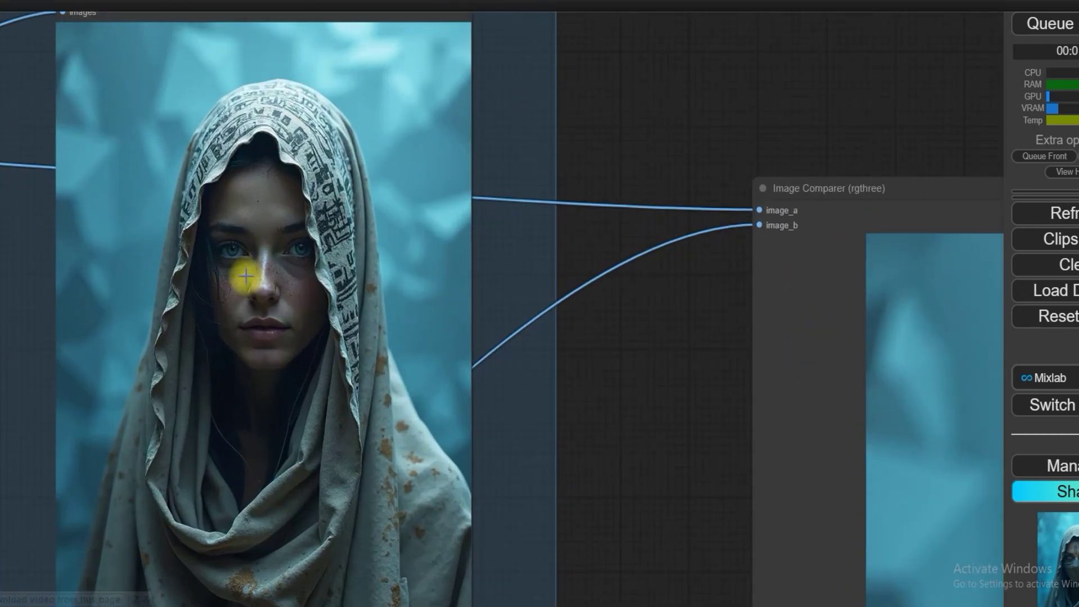
scroll(246, 276, "down", 8)
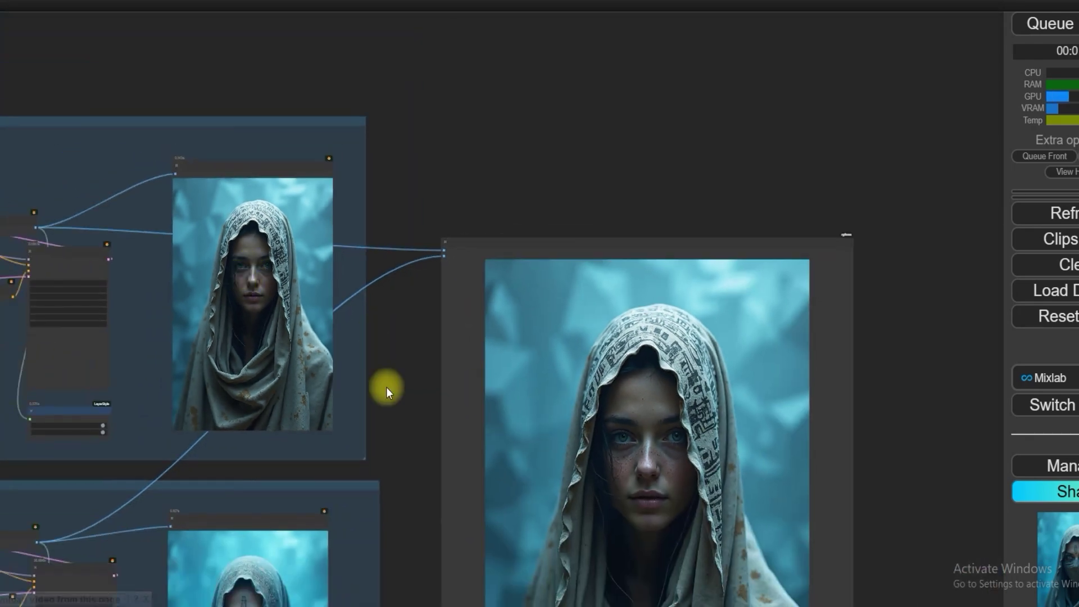
- Replace the prompt in the group without the LoRA with the "Low key, masterpiece, ultimate detailed" description of a fishing boat at sea with seagulls
left_click_drag(385, 386, 289, 137)
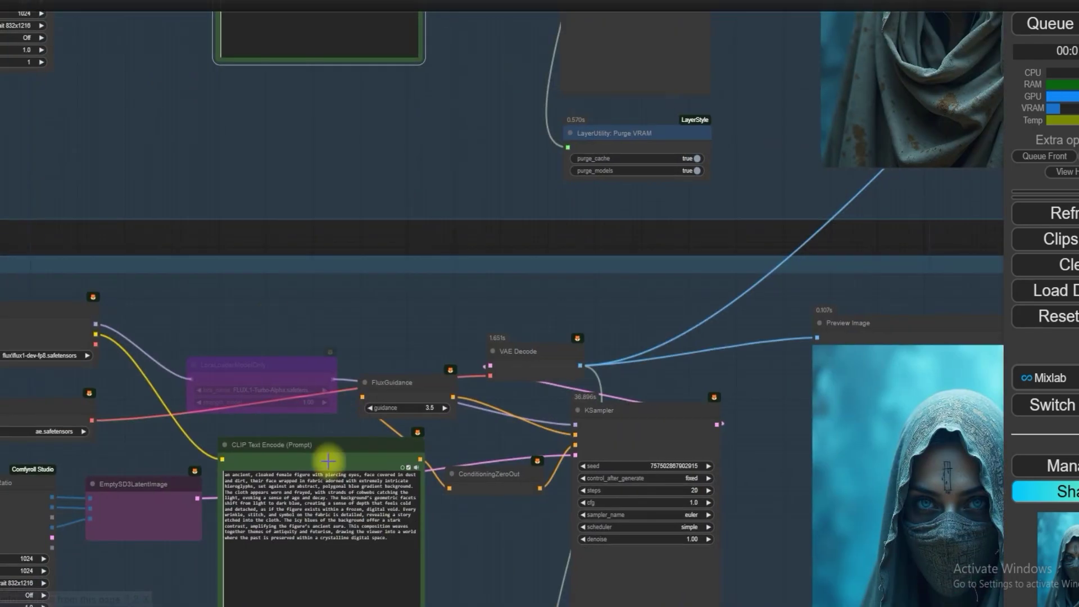
key("ctrl+a")
key("BackSpace")
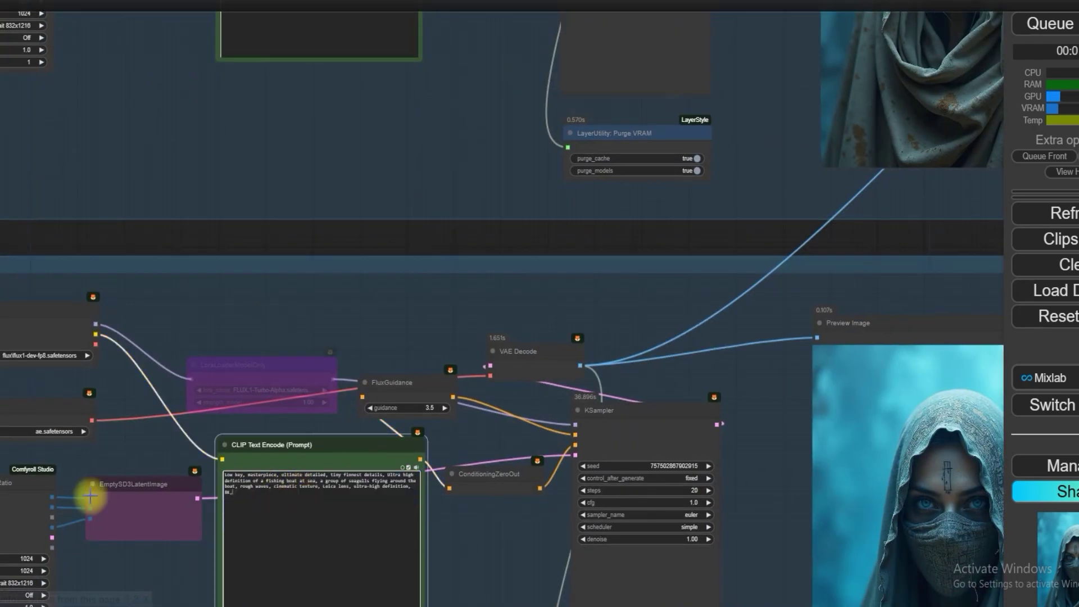
type("Low key, masterpiece, ultimate detailed, tiny finnest details, Ultra high definition of a fishing boat at sea, a group of seagulls flying around the boat, rough waves, cinematic texture, Leica lens, ultra-high definition, 8K,")
scroll(147, 475, "up", 8)
left_click_drag(233, 453, 69, 223)
scroll(124, 246, "up", 4)
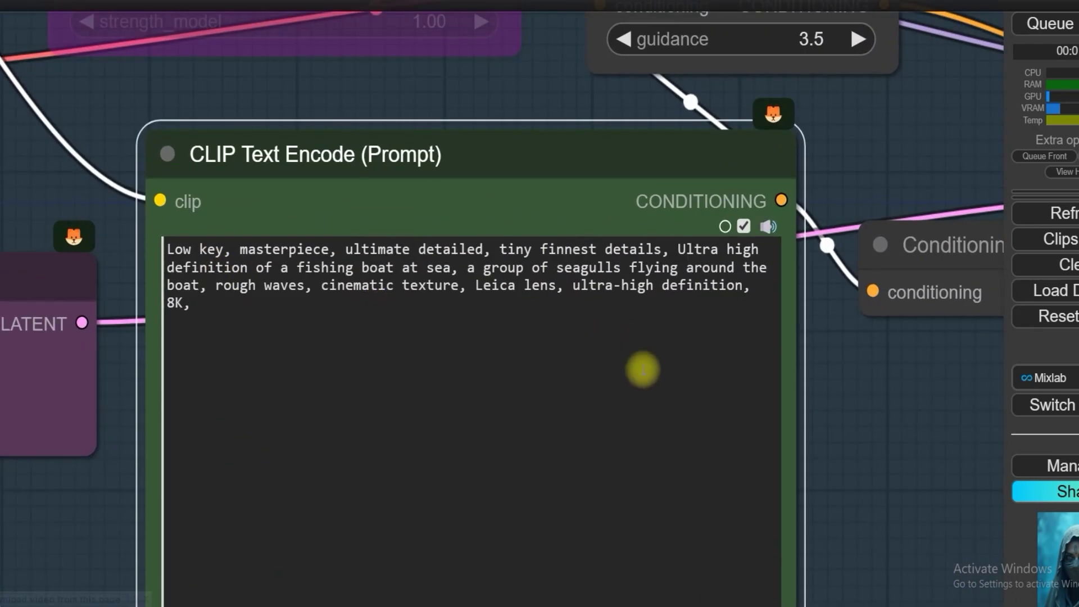
- Compare the two groups' generated fishing boat images in the Image Comparer node
scroll(854, 382, "down", 3)
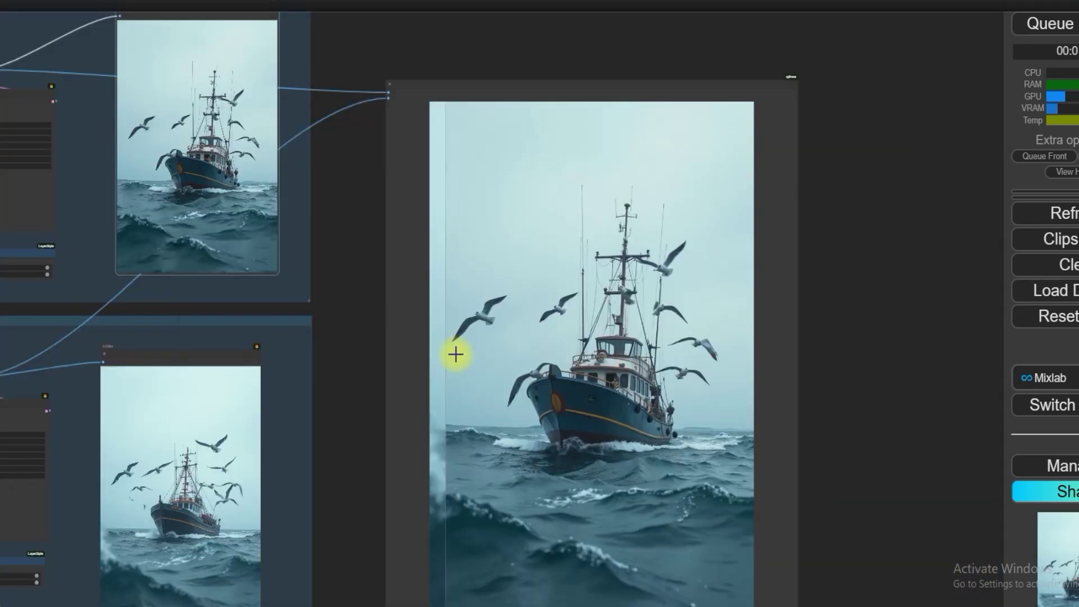
mouse_move(749, 562)
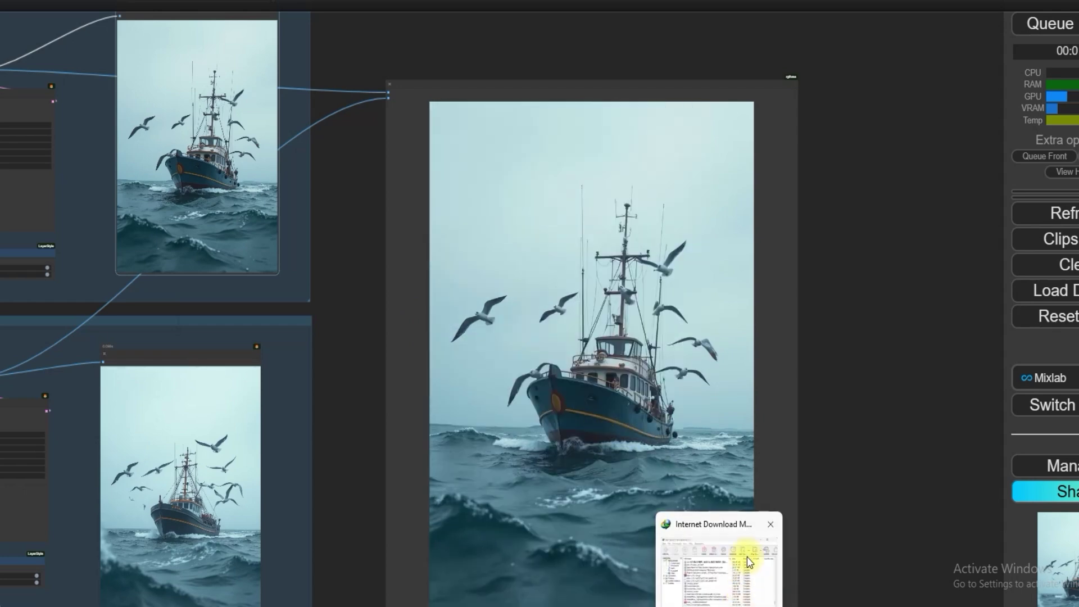